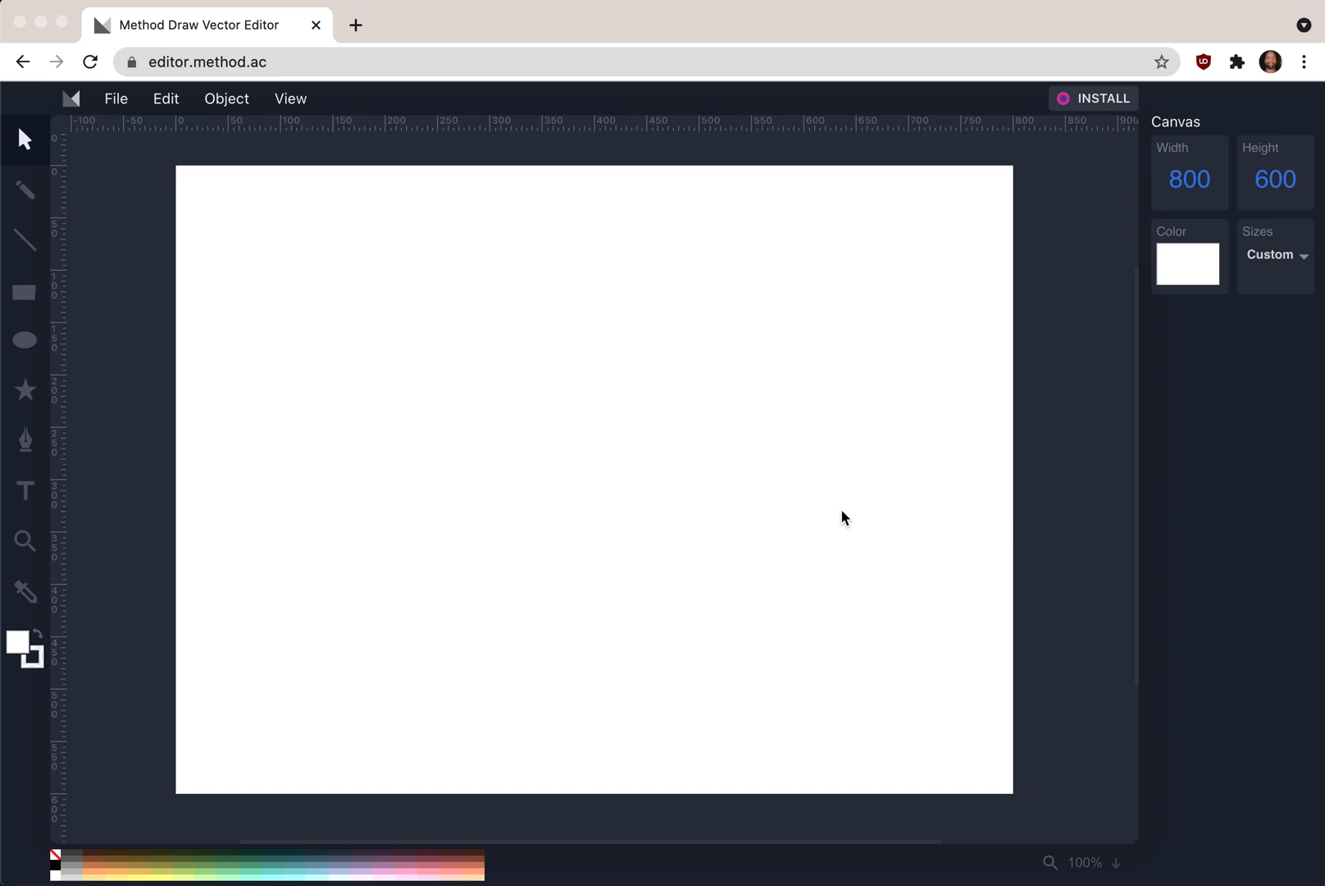
- Open the camera.svg file from the Downloads folder in the editor
{"action": "key", "text": "super+r"}
{"action": "left_click", "coordinate": [117, 100]}
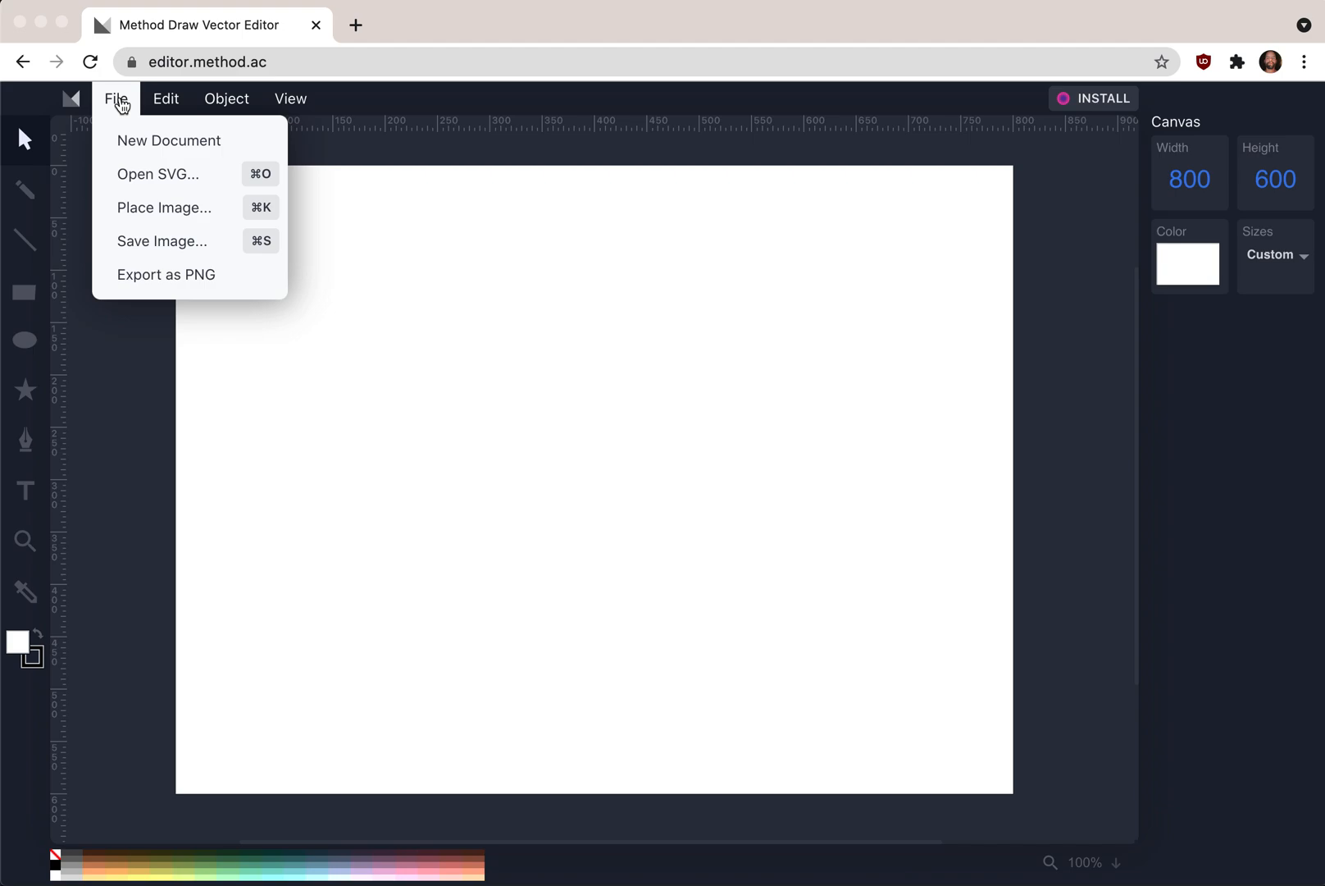
{"action": "left_click", "coordinate": [140, 177]}
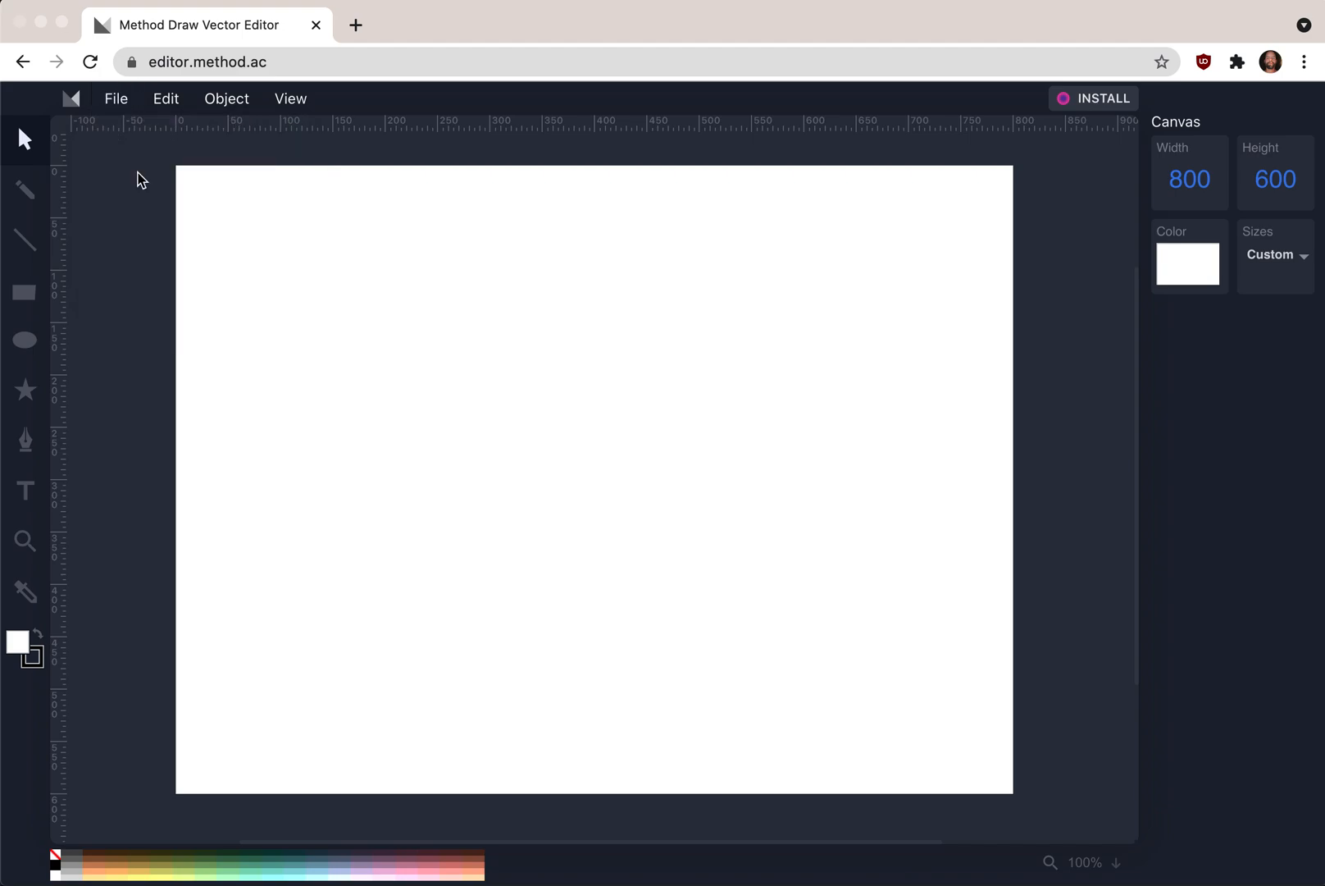
{"action": "left_click", "coordinate": [338, 160]}
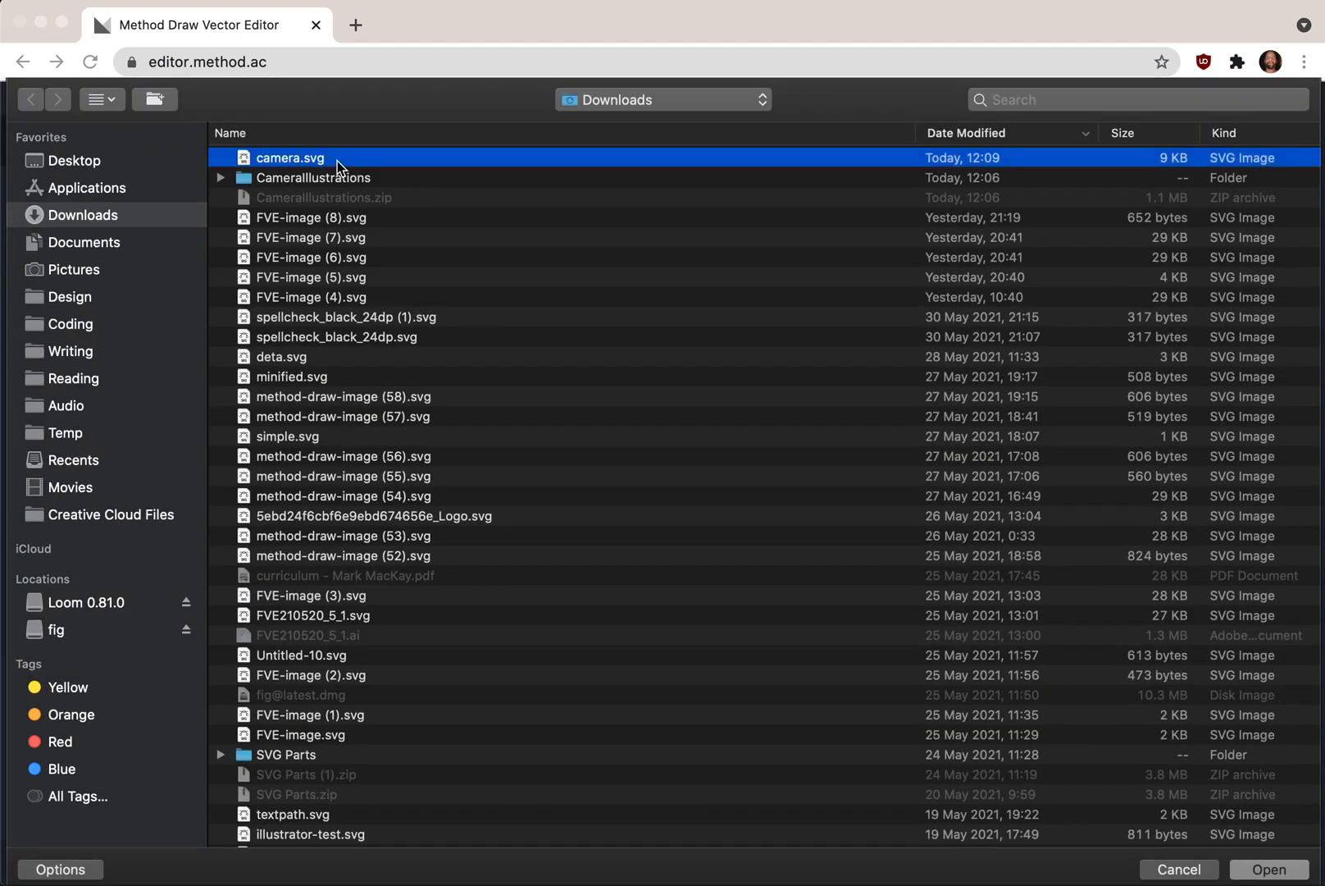
{"action": "double_click", "coordinate": [338, 161]}
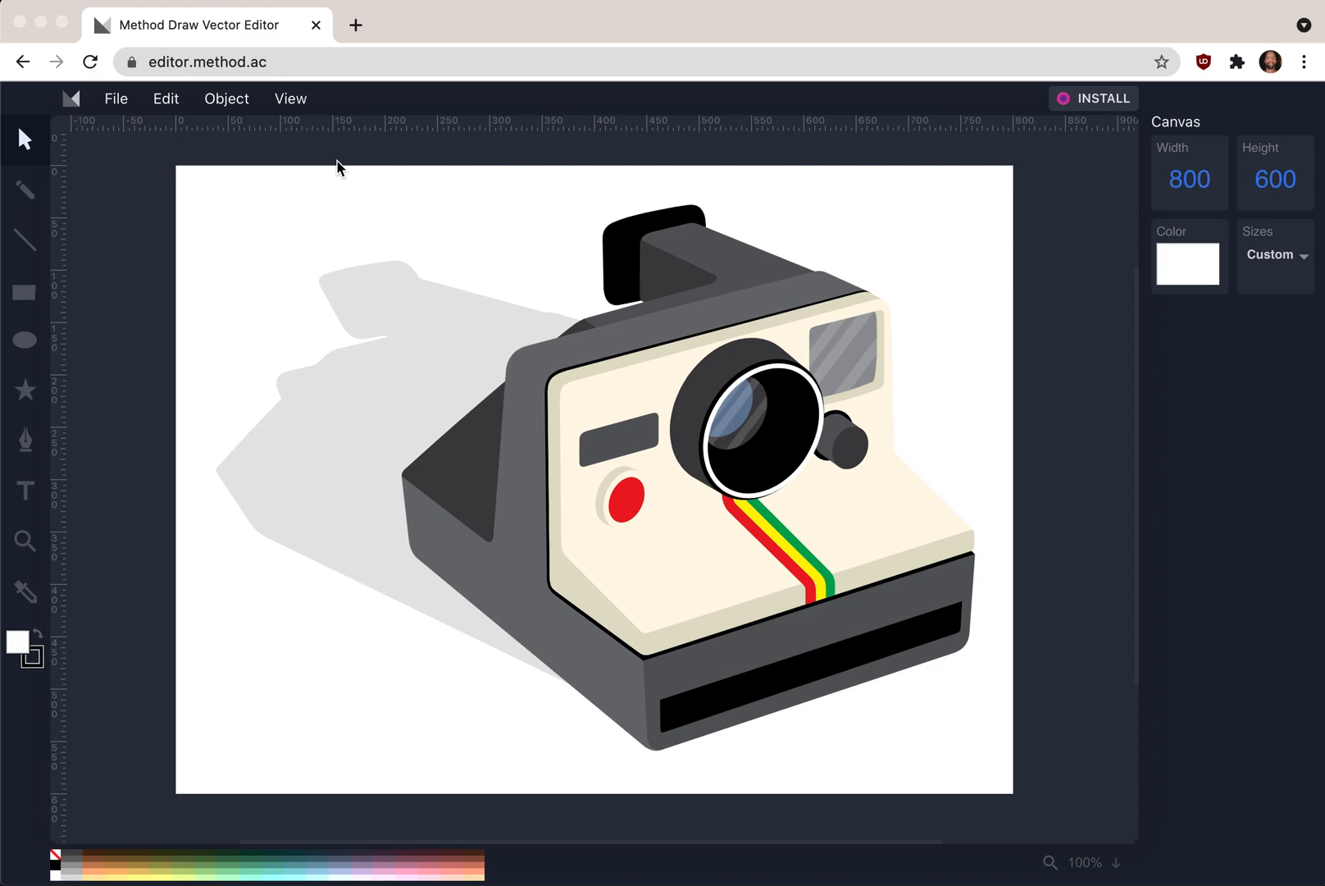
- Reload the editor page with the drawing open
{"action": "key", "text": "super+r"}
{"action": "key", "text": "super+r"}
{"action": "key", "text": "super+r"}
- Select the camera's viewfinder shape and set its fill colour to teal 007f7f
{"action": "left_click", "coordinate": [620, 259]}
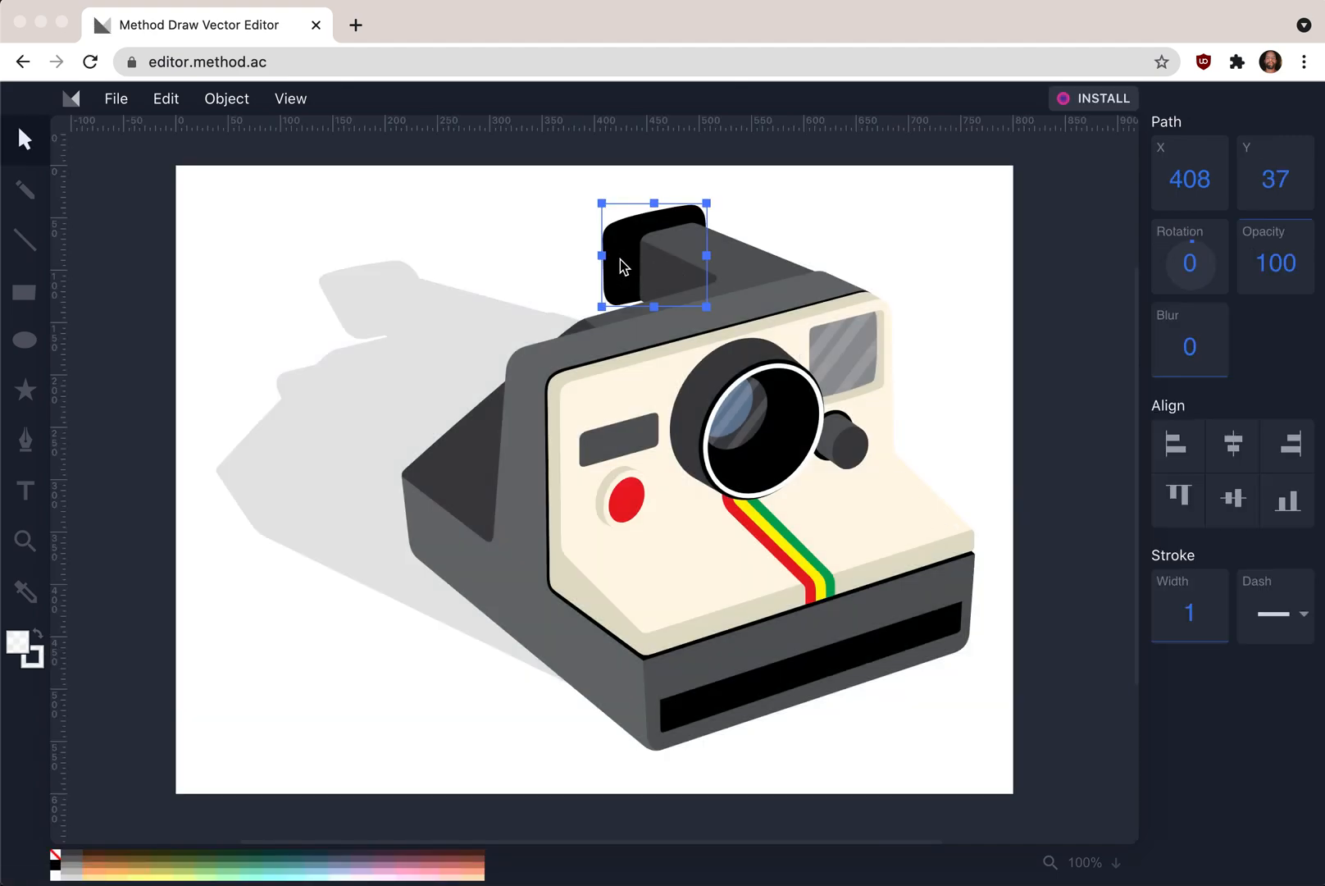
{"action": "left_click", "coordinate": [13, 645]}
{"action": "left_click", "coordinate": [616, 593]}
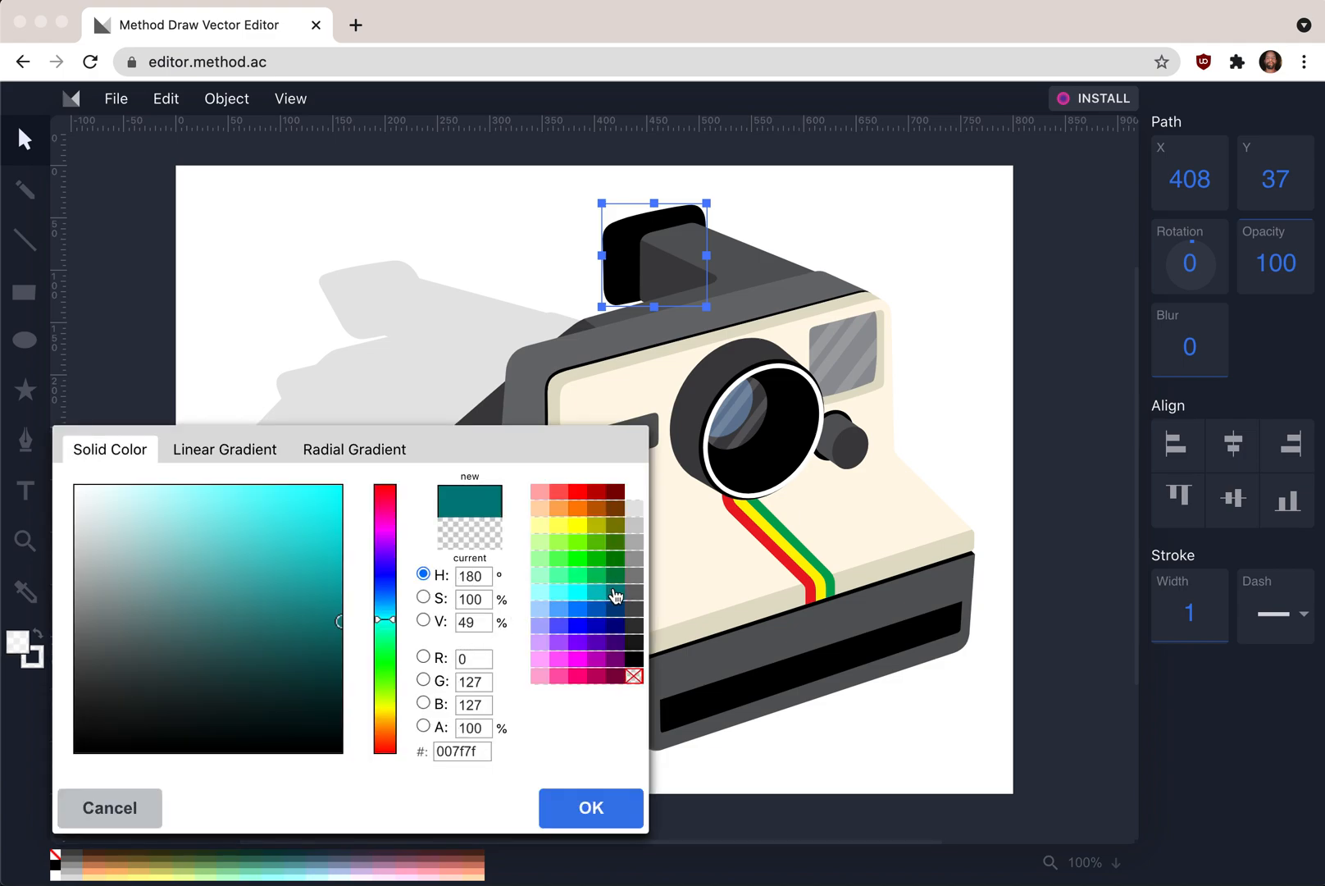
{"action": "left_click", "coordinate": [618, 810]}
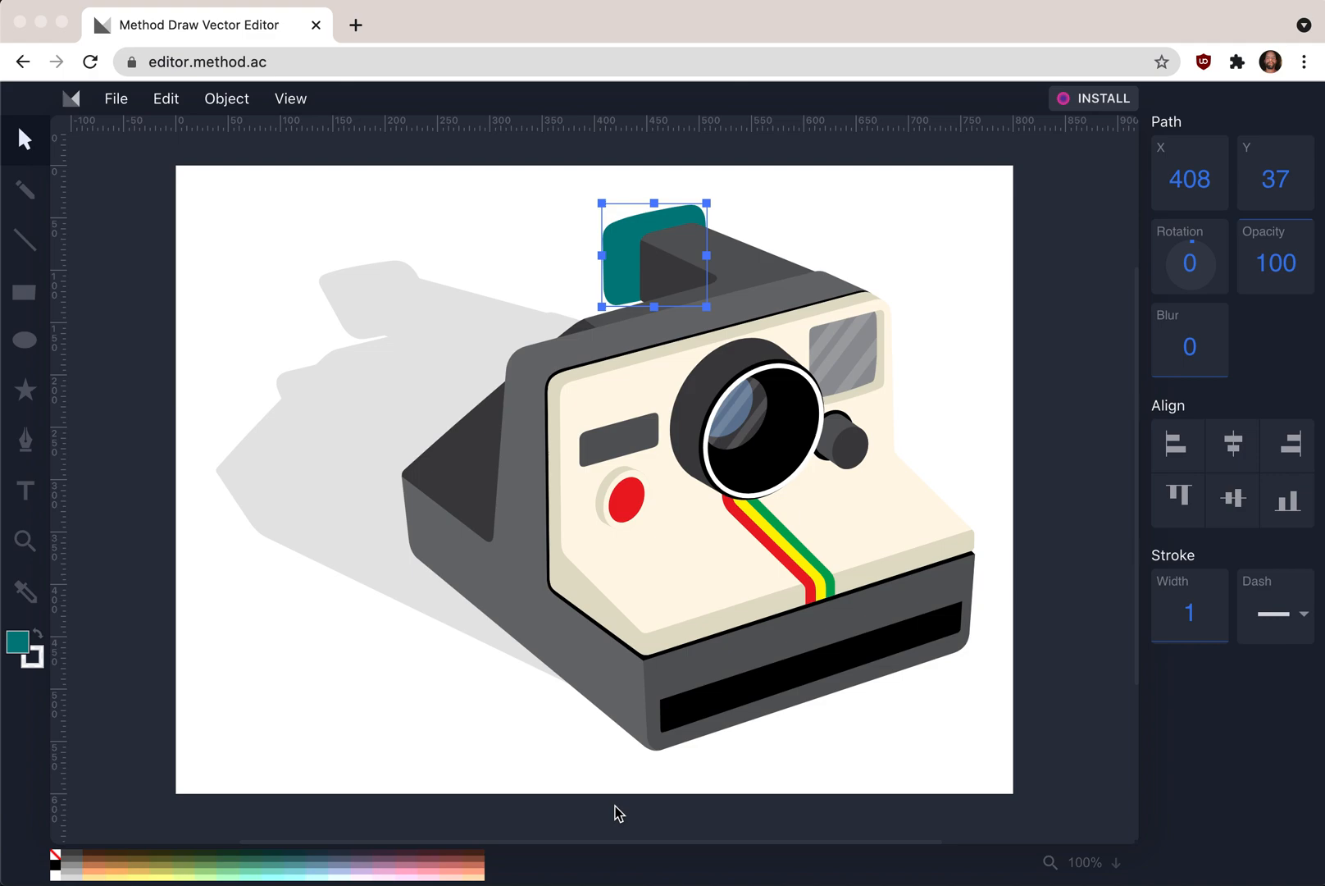
- Set the viewfinder shape's opacity to 33
{"action": "left_click", "coordinate": [976, 266]}
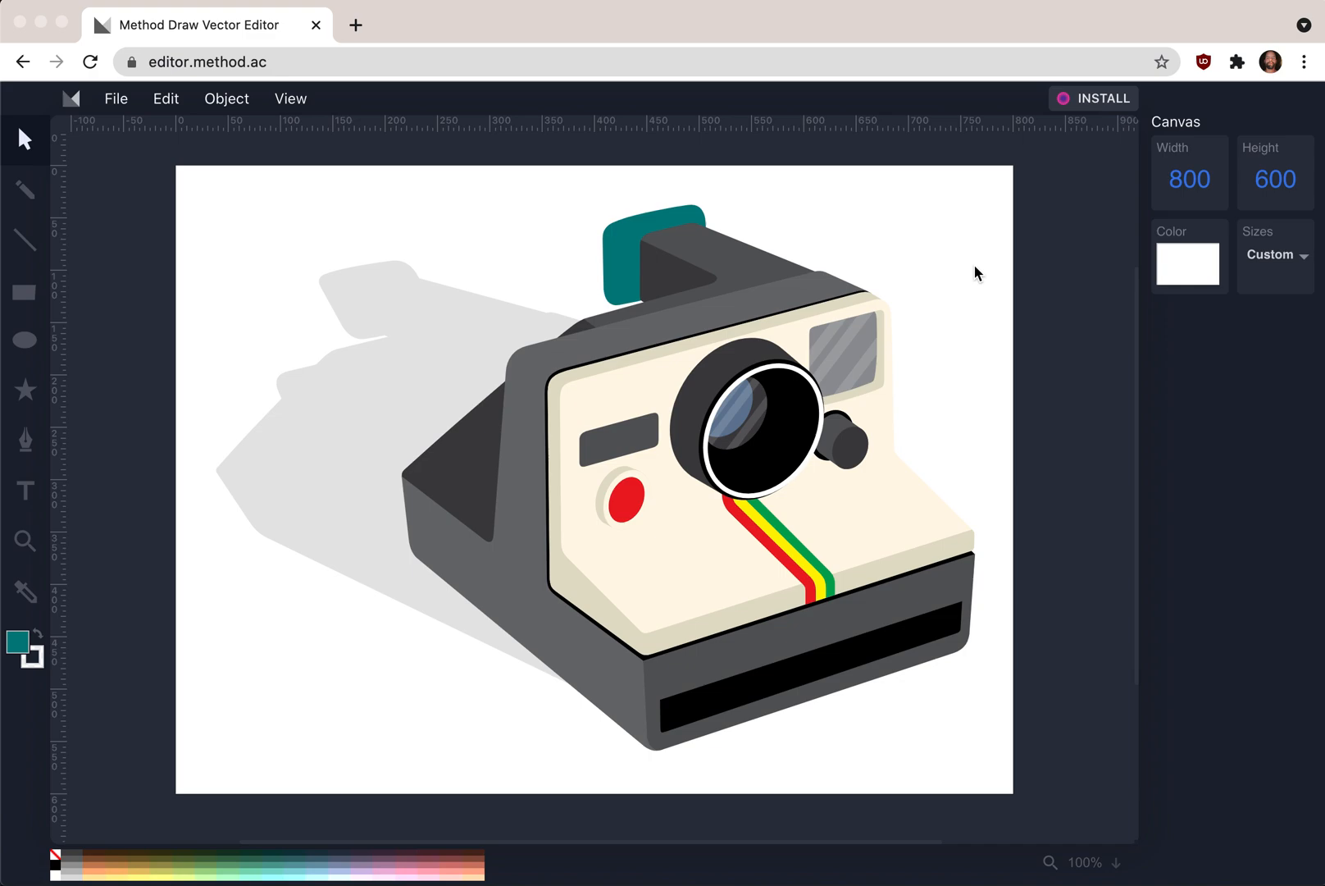
{"action": "left_click", "coordinate": [615, 239]}
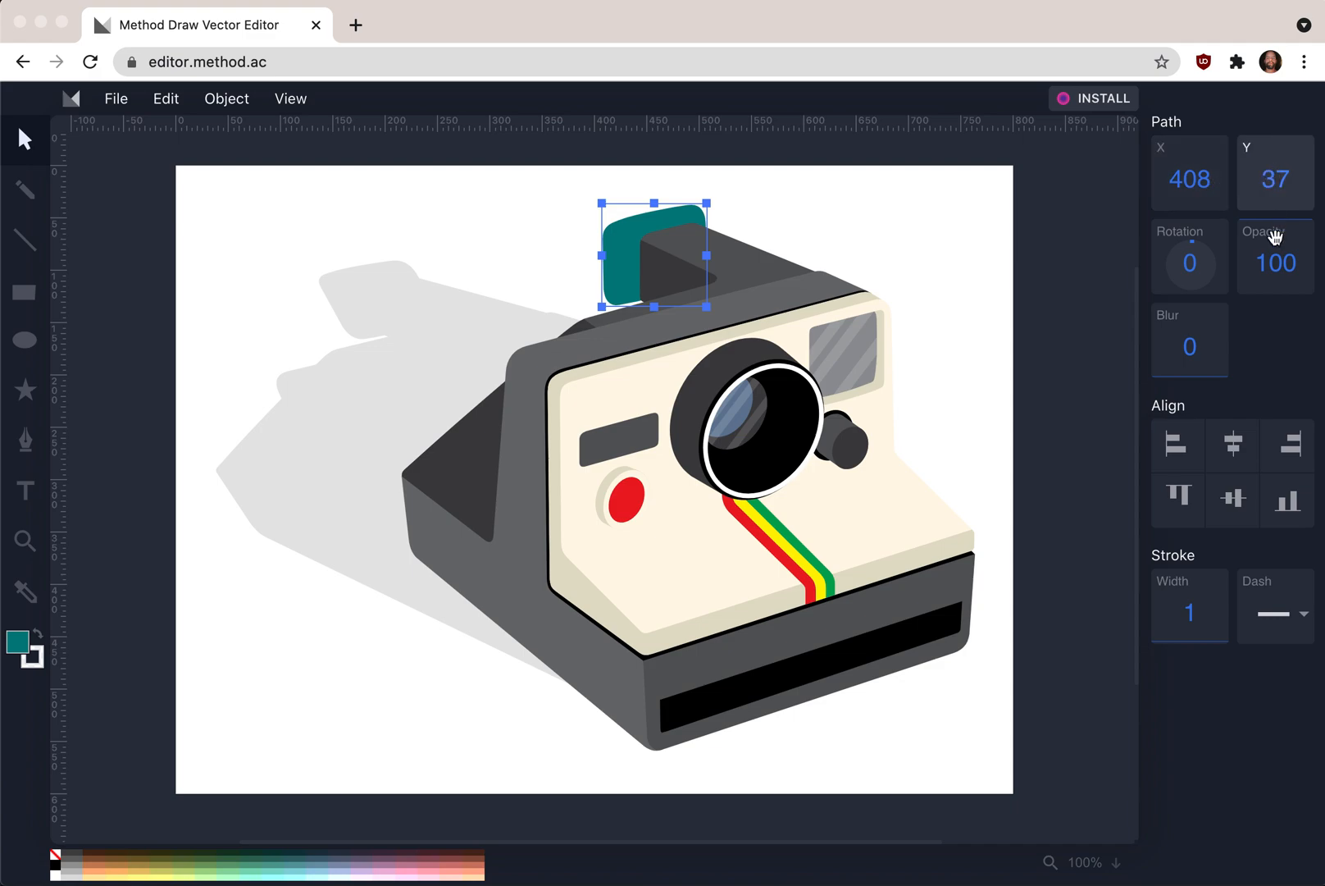
{"action": "left_click_drag", "start_coordinate": [1275, 238], "coordinate": [1276, 333]}
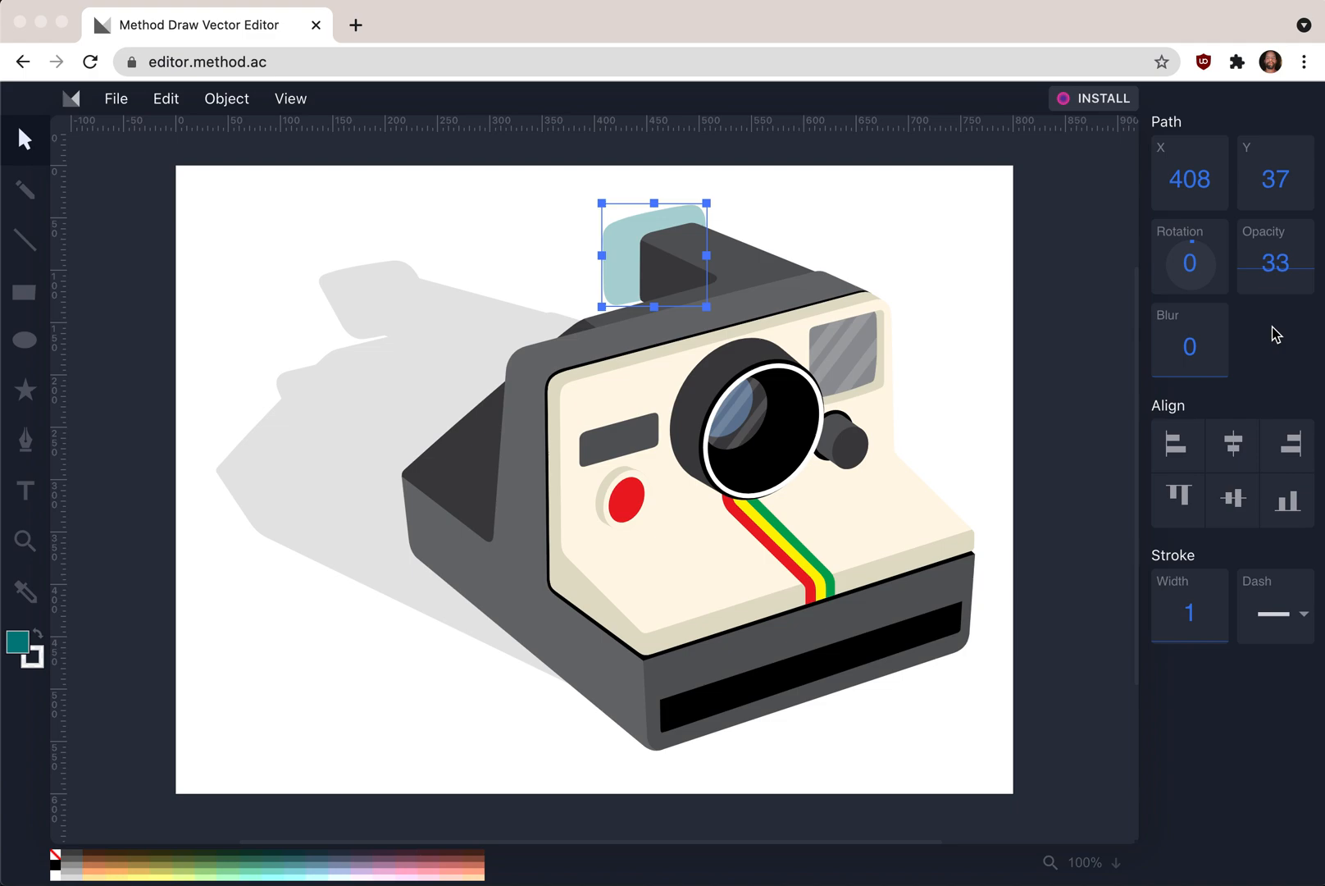
- Rotate the viewfinder shape to -4 degrees
{"action": "mouse_move", "coordinate": [1194, 261]}
{"action": "left_mouse_down"}
{"action": "mouse_move", "coordinate": [1194, 279]}
{"action": "mouse_move", "coordinate": [1192, 266]}
{"action": "left_mouse_up"}
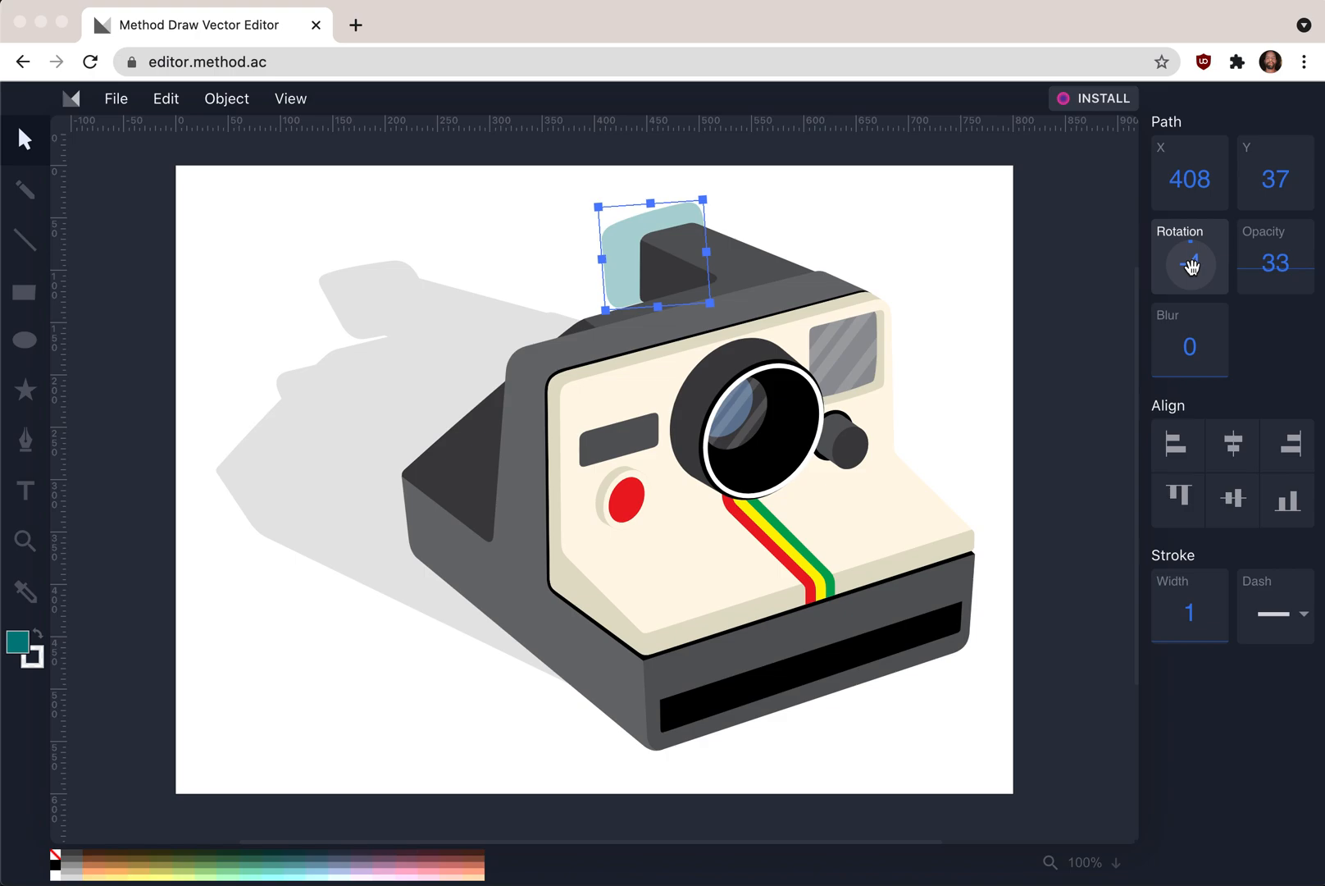
{"action": "key", "text": "super+Tab"}
{"action": "key", "text": "super+Tab"}
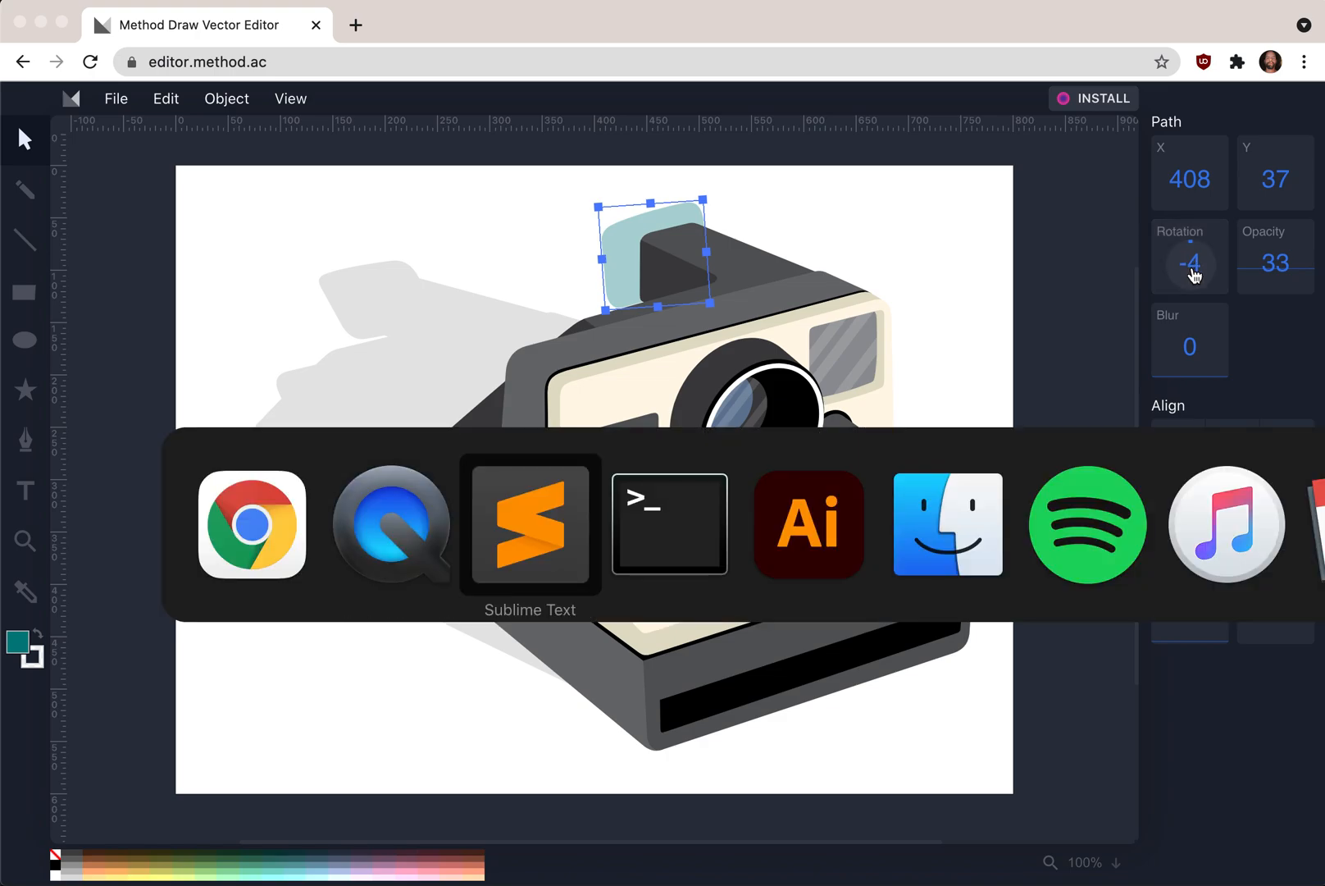
{"action": "key", "text": "super+shift+Tab"}
{"action": "key", "text": "super+shift+Tab"}
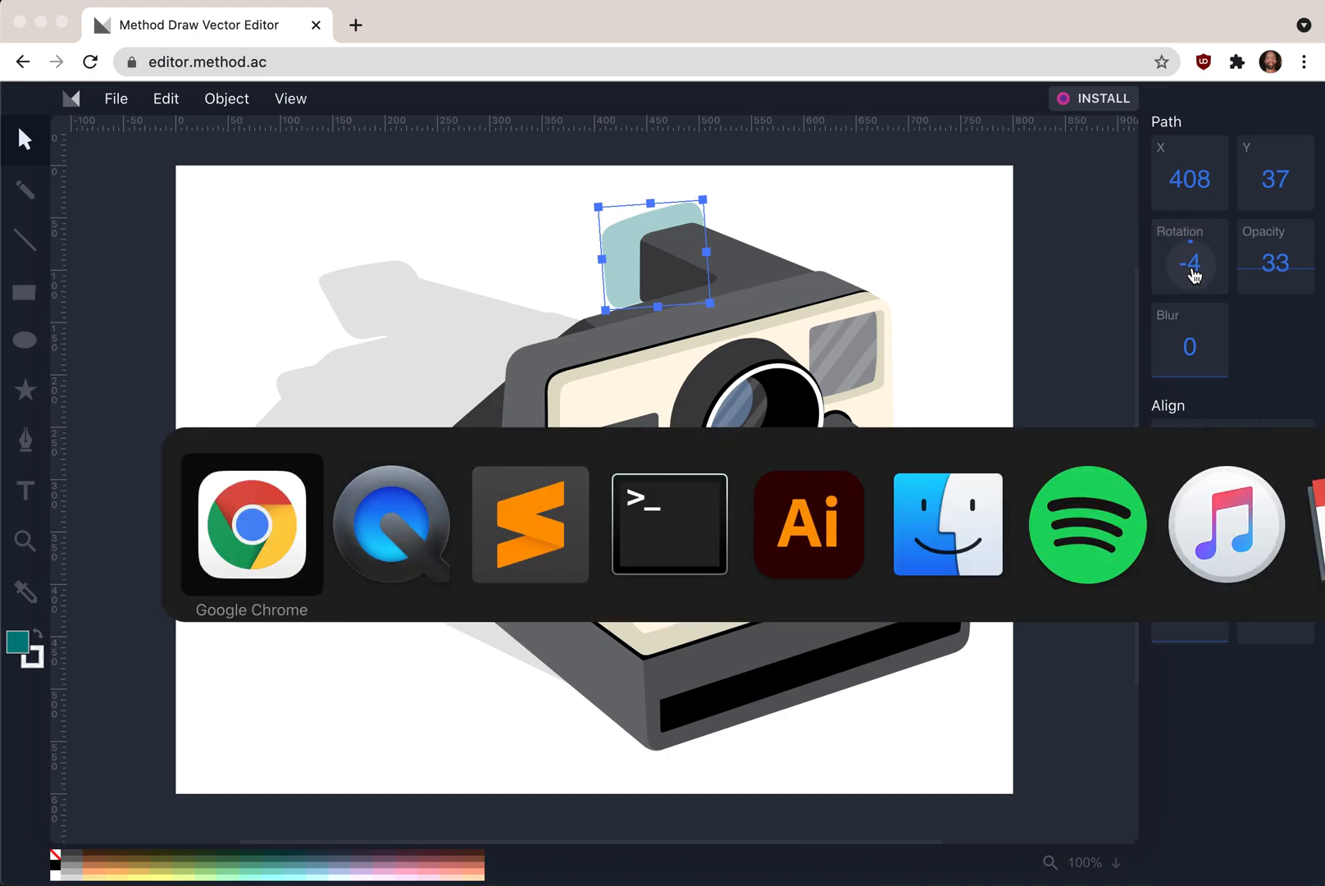
- Open the local development build at localhost:8000 in the browser
{"action": "left_click", "coordinate": [264, 64]}
{"action": "type", "text": "localhost:8000"}
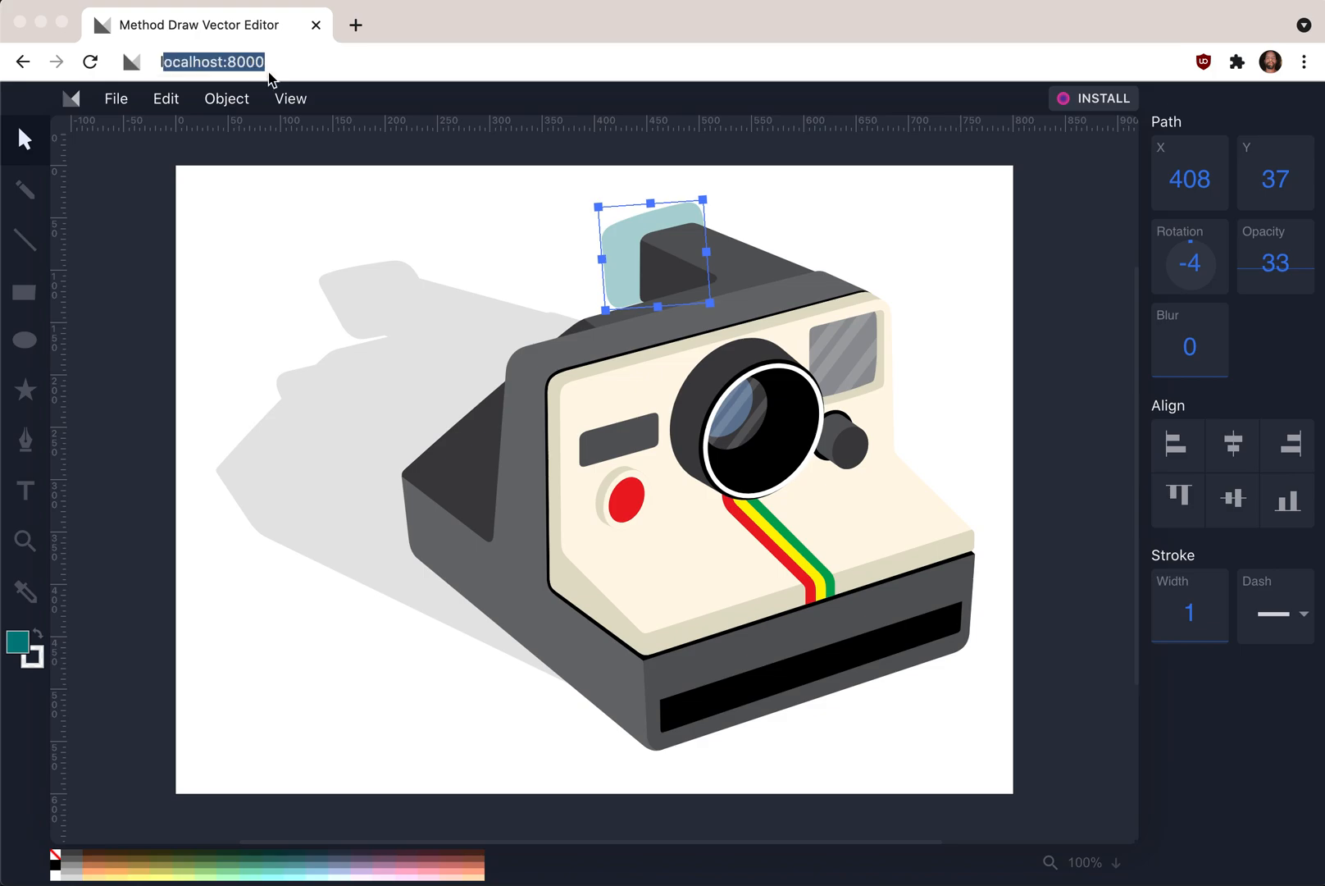
{"action": "key", "text": "Return"}
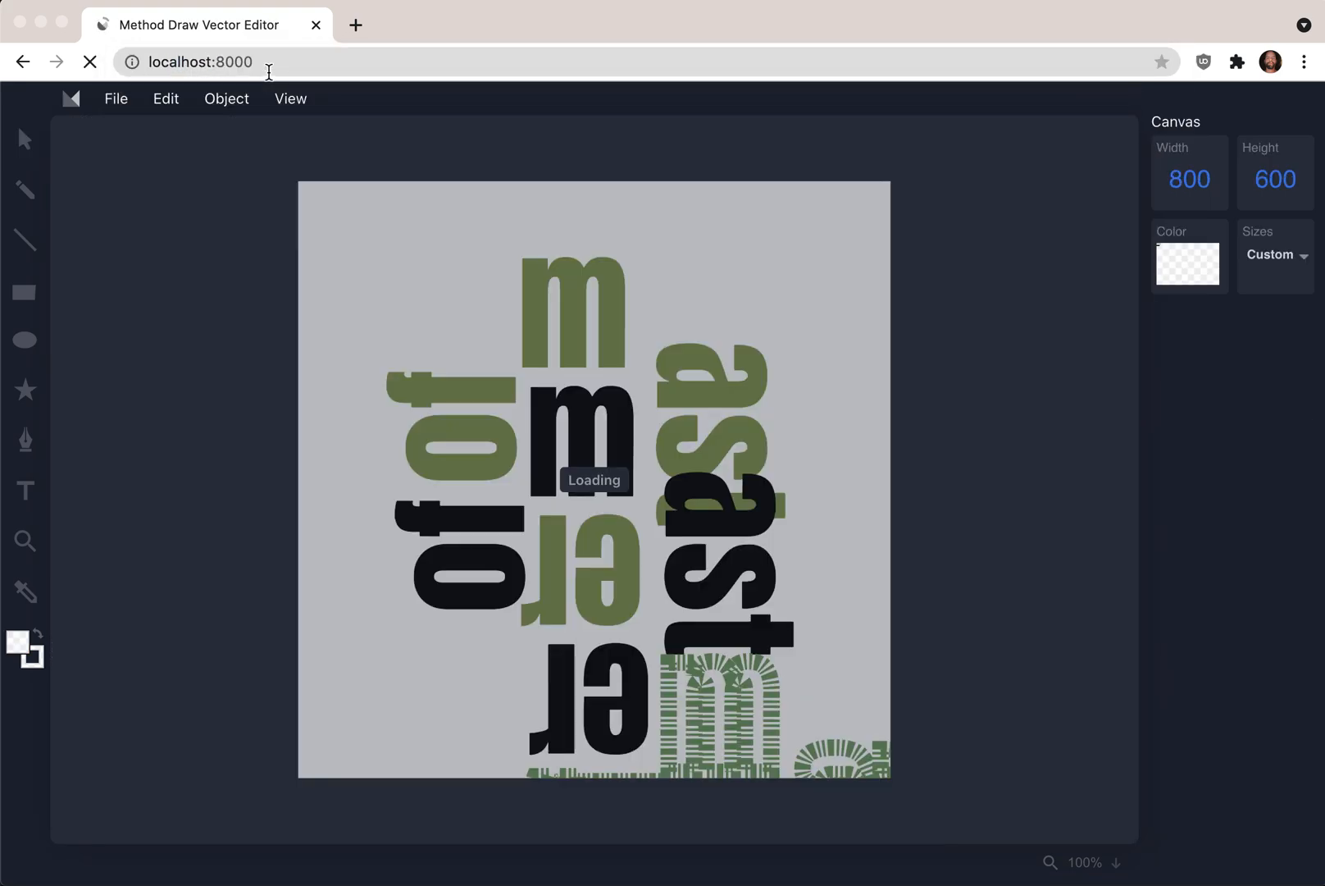
- Select the 'master of' text and set its opacity to 61 and rotation to -6
{"action": "key", "text": "super+Tab"}
{"action": "key", "text": "super+shift+Tab"}
{"action": "left_click", "coordinate": [577, 292]}
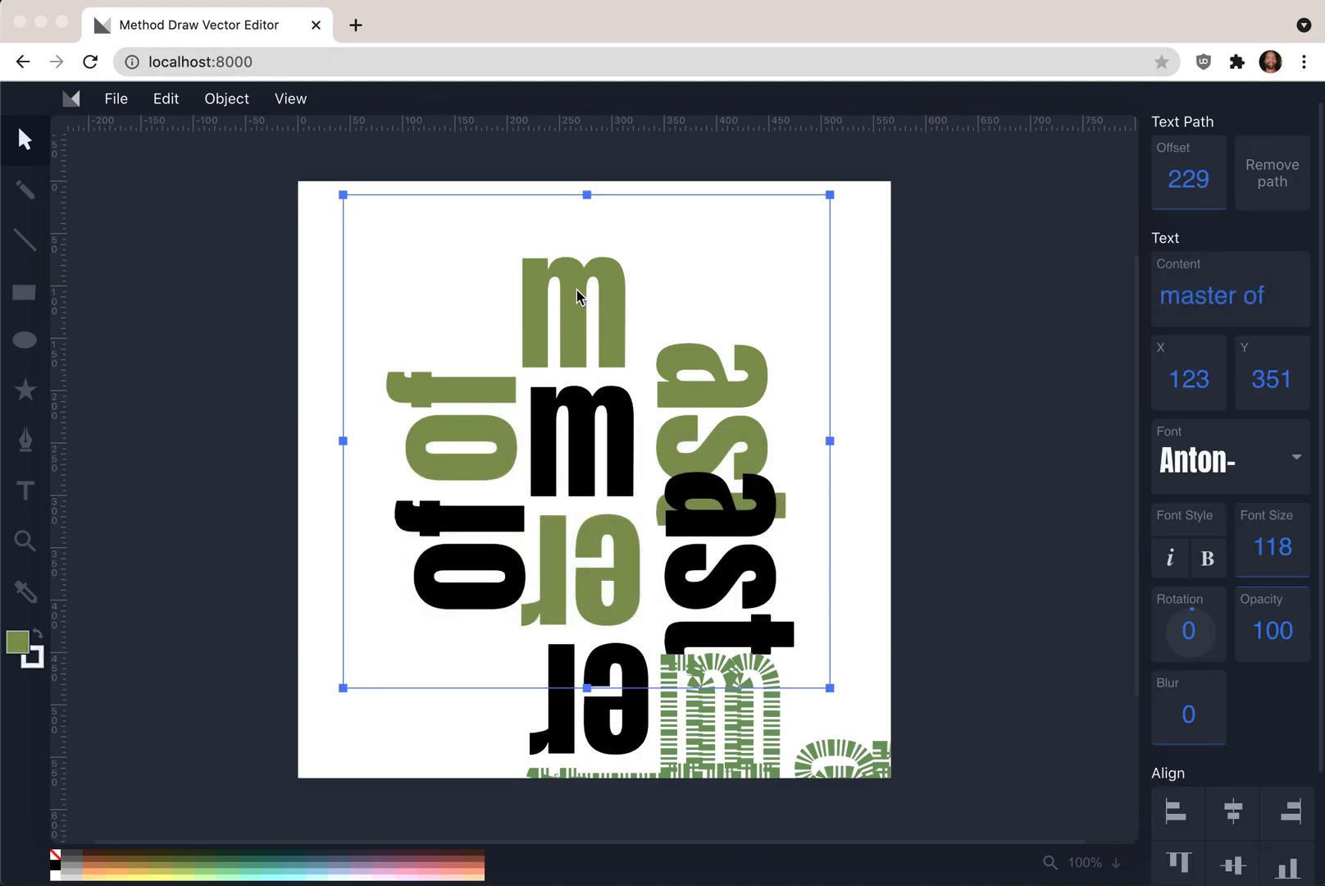
{"action": "left_click_drag", "start_coordinate": [1266, 638], "coordinate": [1255, 670]}
{"action": "left_click_drag", "start_coordinate": [1198, 628], "coordinate": [1189, 628]}
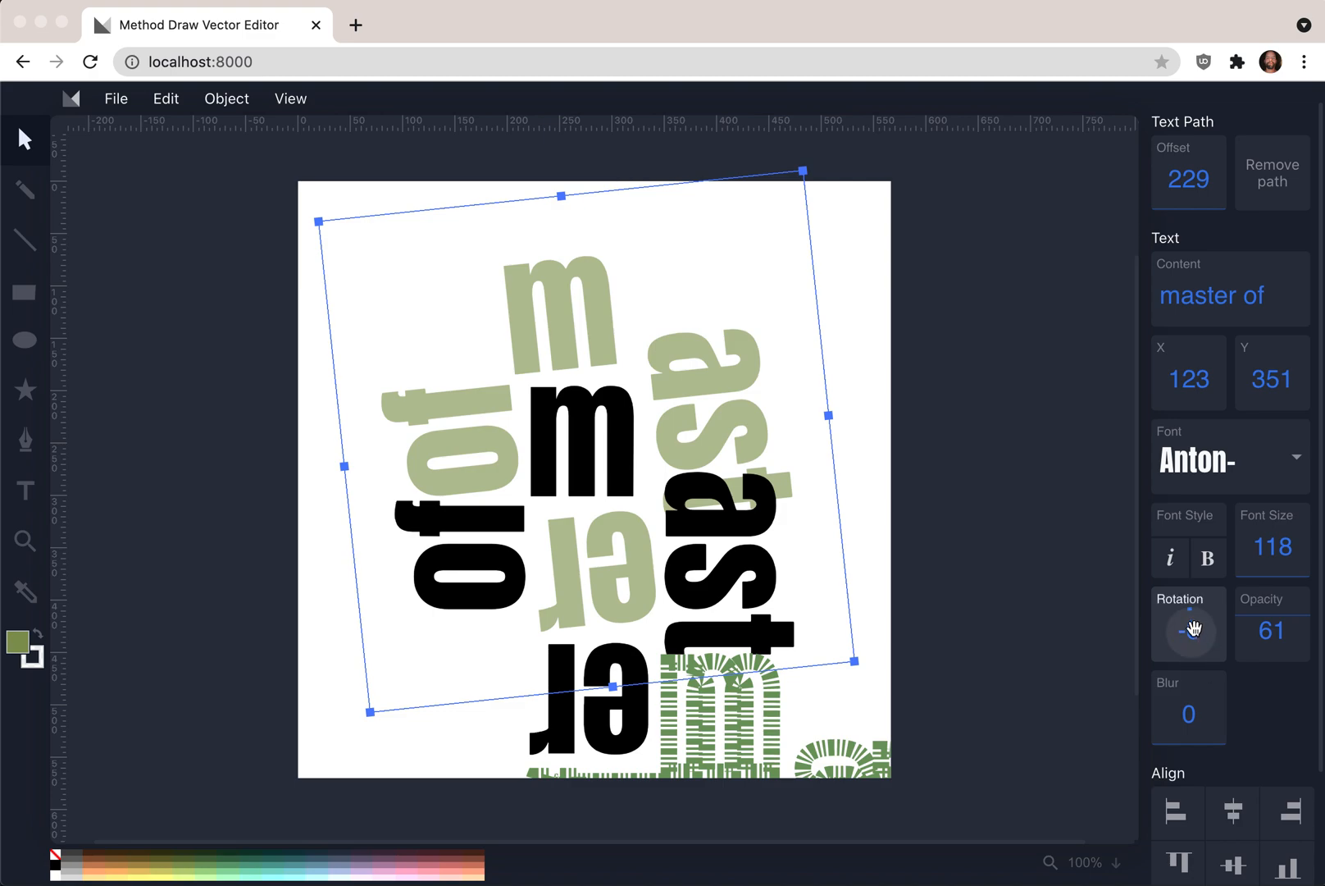
- Switch to Sublime Text and open draginput.css from the project
{"action": "key", "text": "super+Tab"}
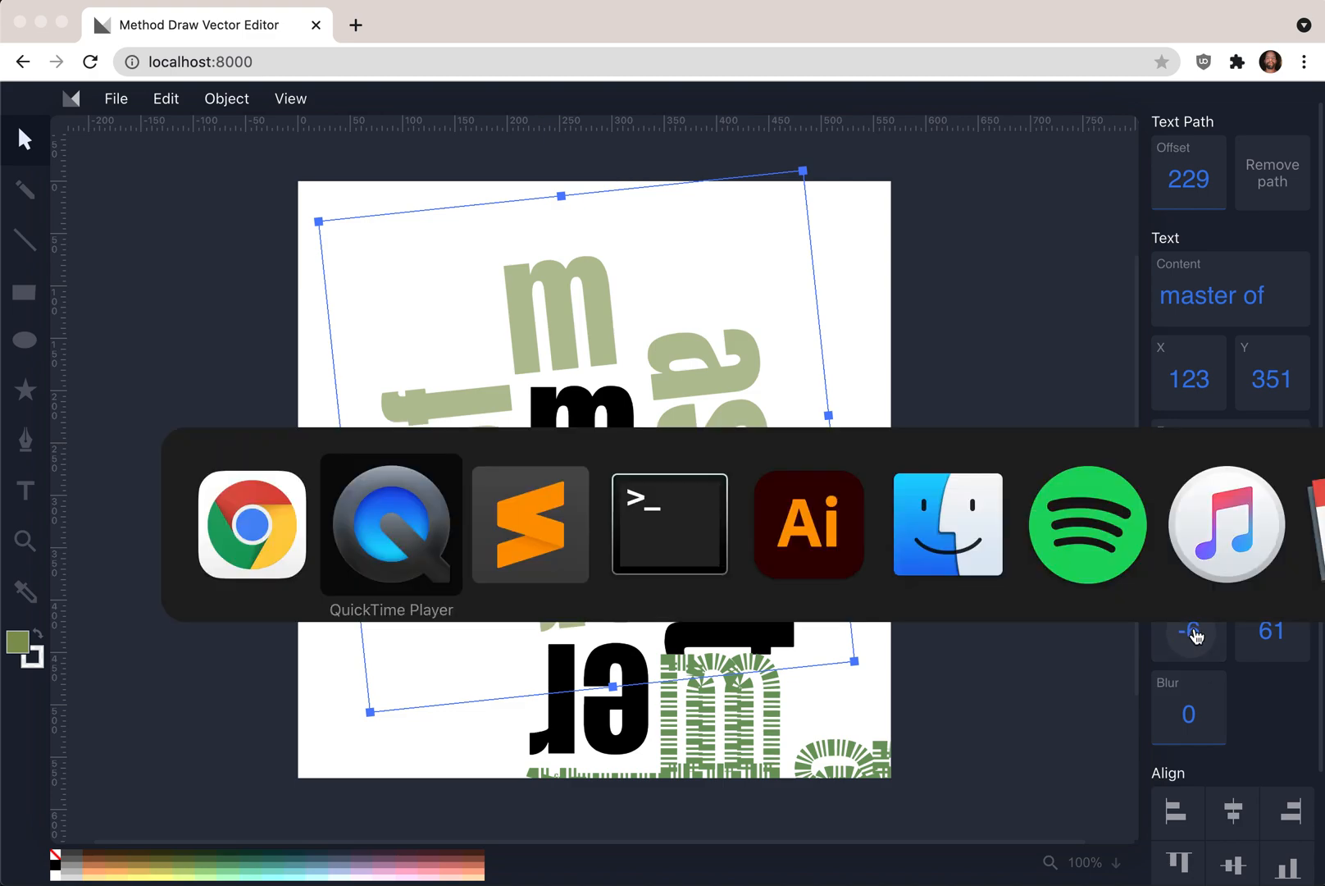
{"action": "key", "text": "super+Tab"}
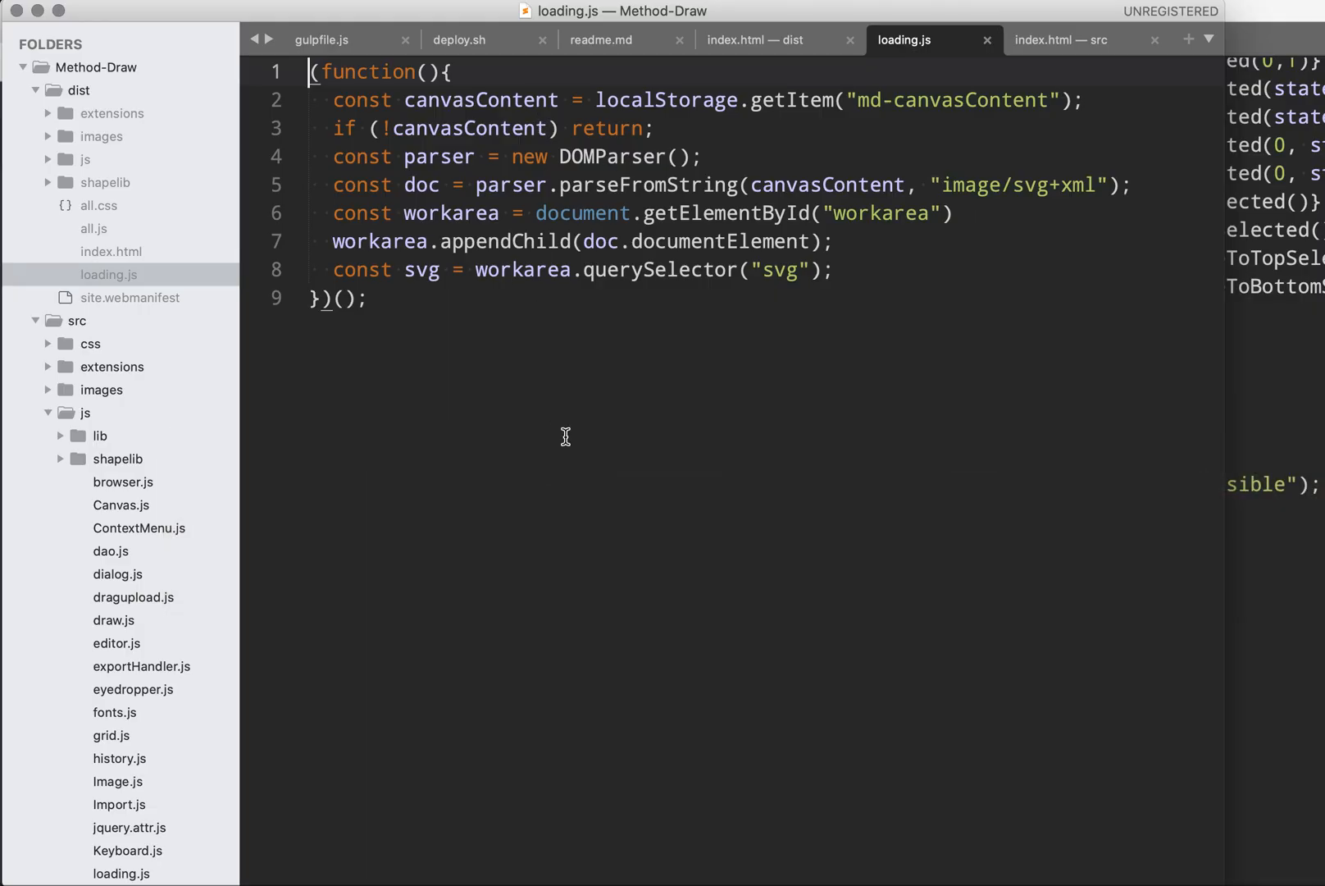
{"action": "key", "text": "super+p"}
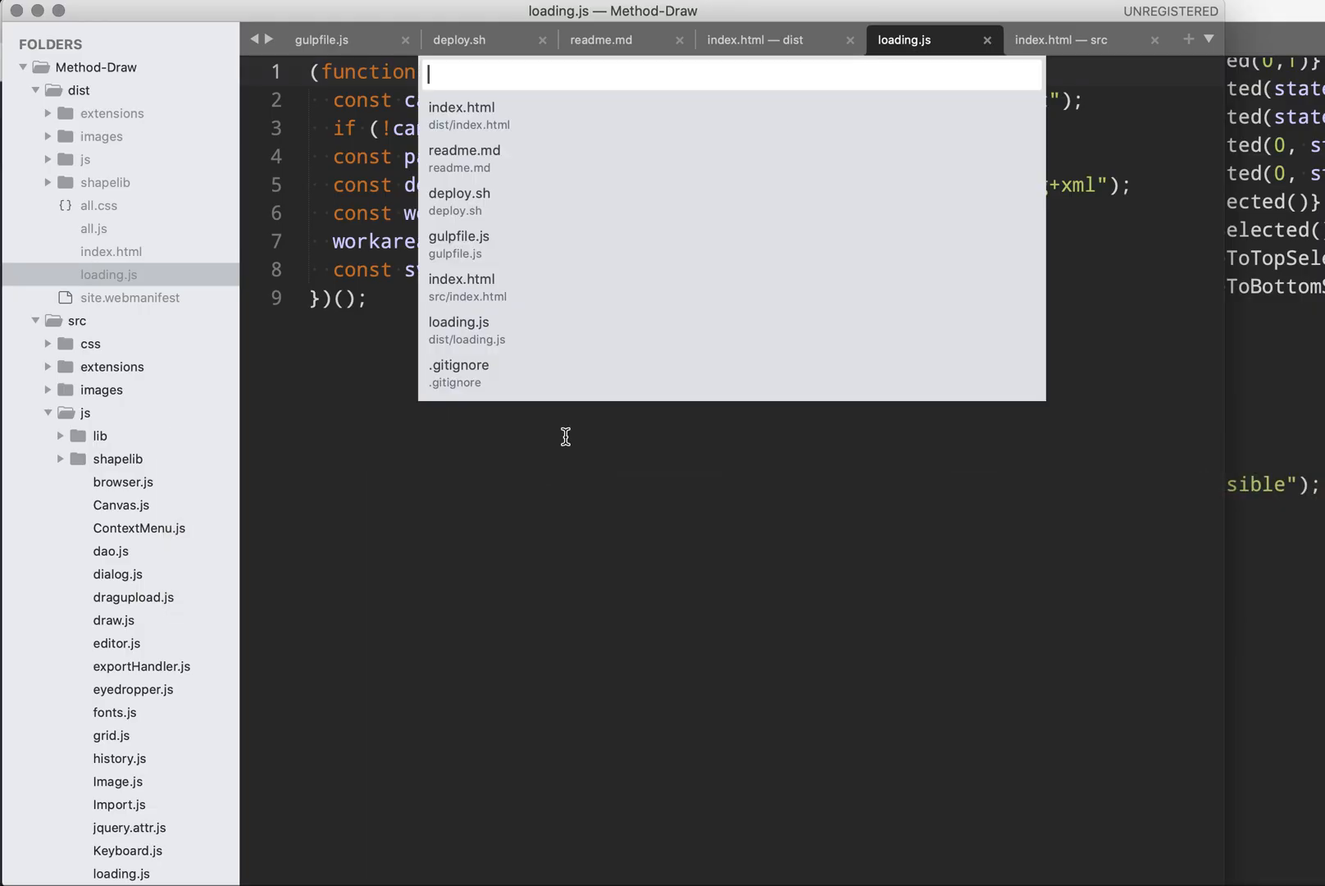
{"action": "type", "text": "dra"}
{"action": "key", "text": "Return"}
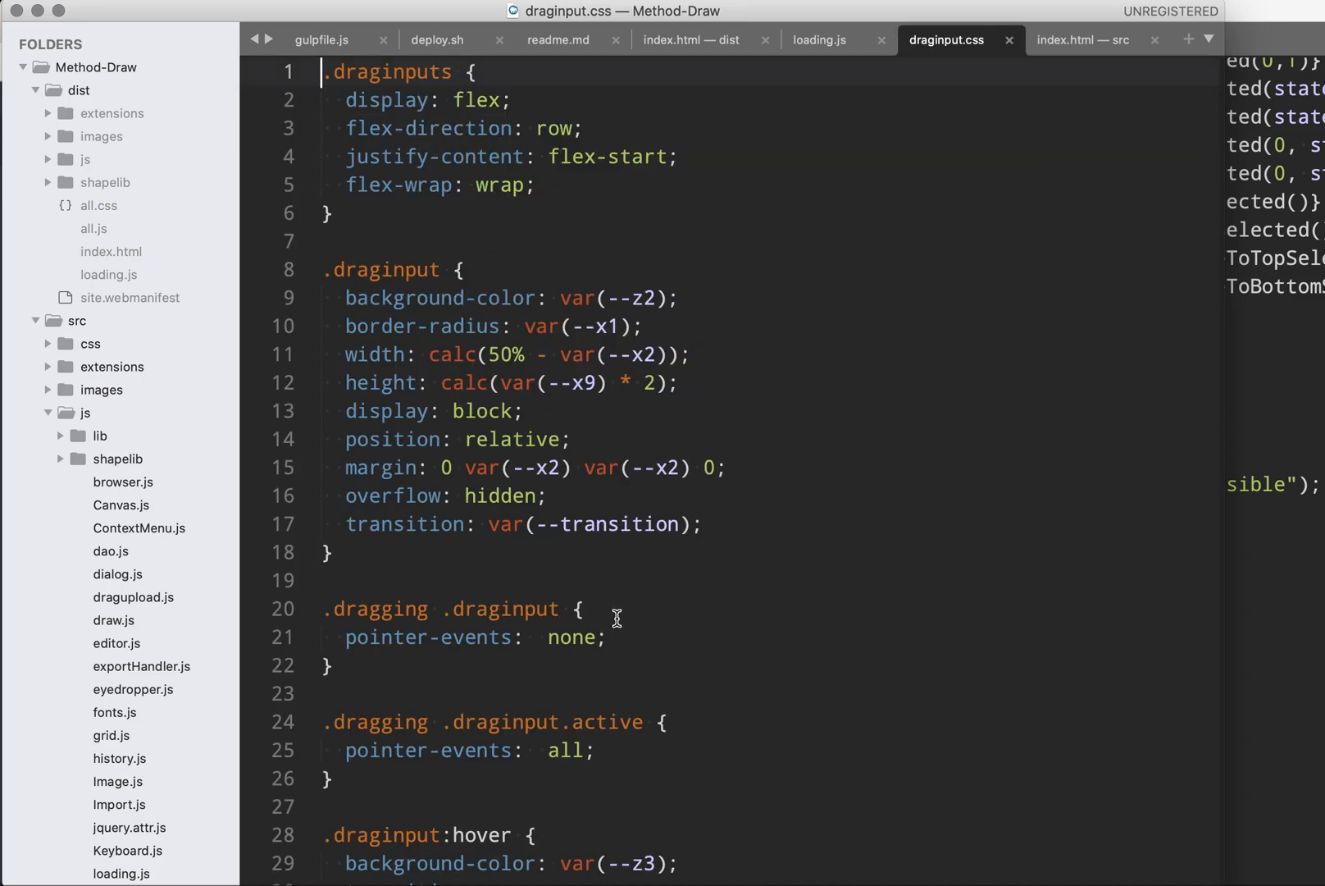
{"action": "scroll", "coordinate": [633, 402], "scroll_direction": "down", "scroll_amount": 5}
{"action": "scroll", "coordinate": [633, 402], "scroll_direction": "down", "scroll_amount": 5}
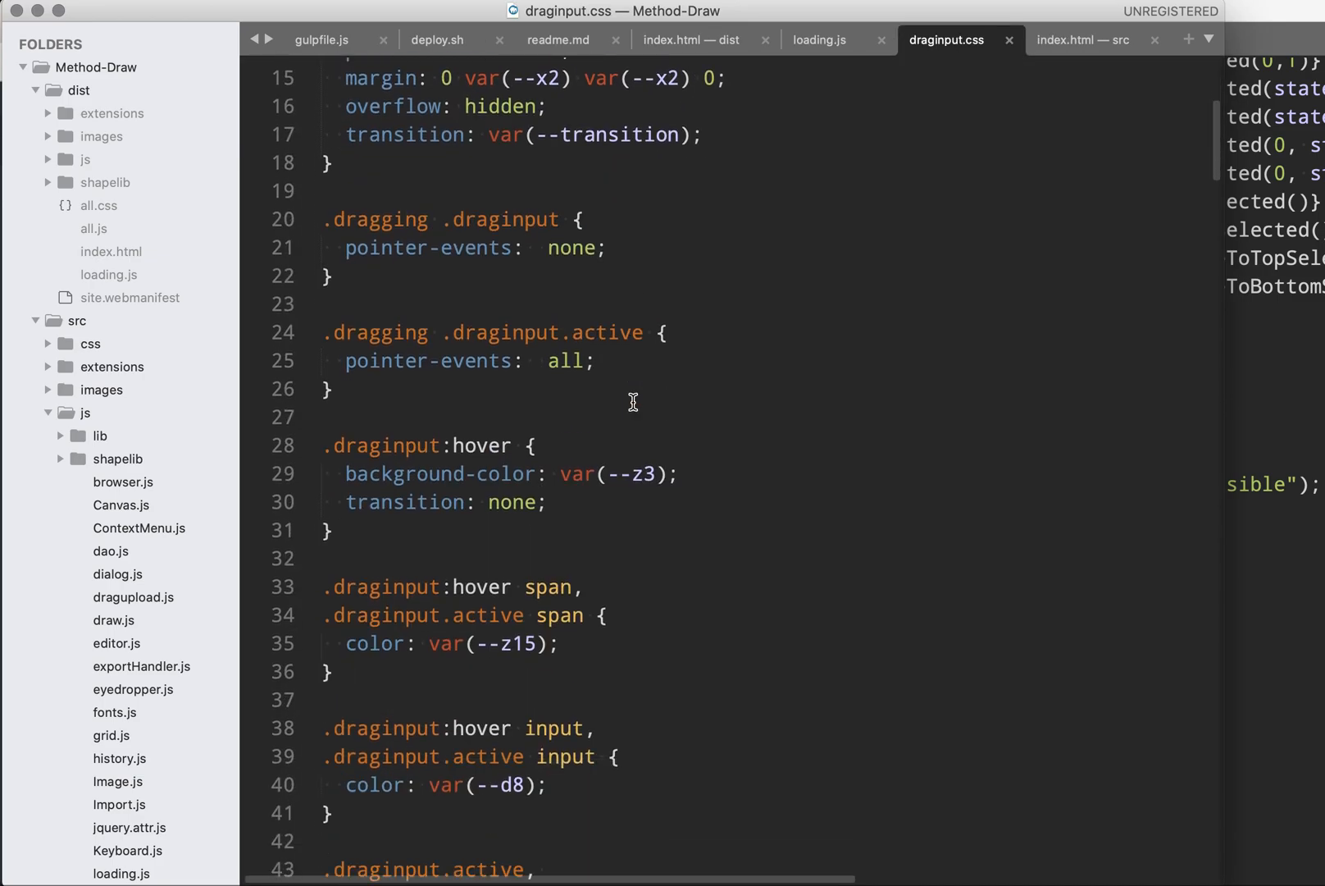
- Inspect the rotation angle indicator element of the properties panel in the browser developer tools
{"action": "key", "text": "super+Tab"}
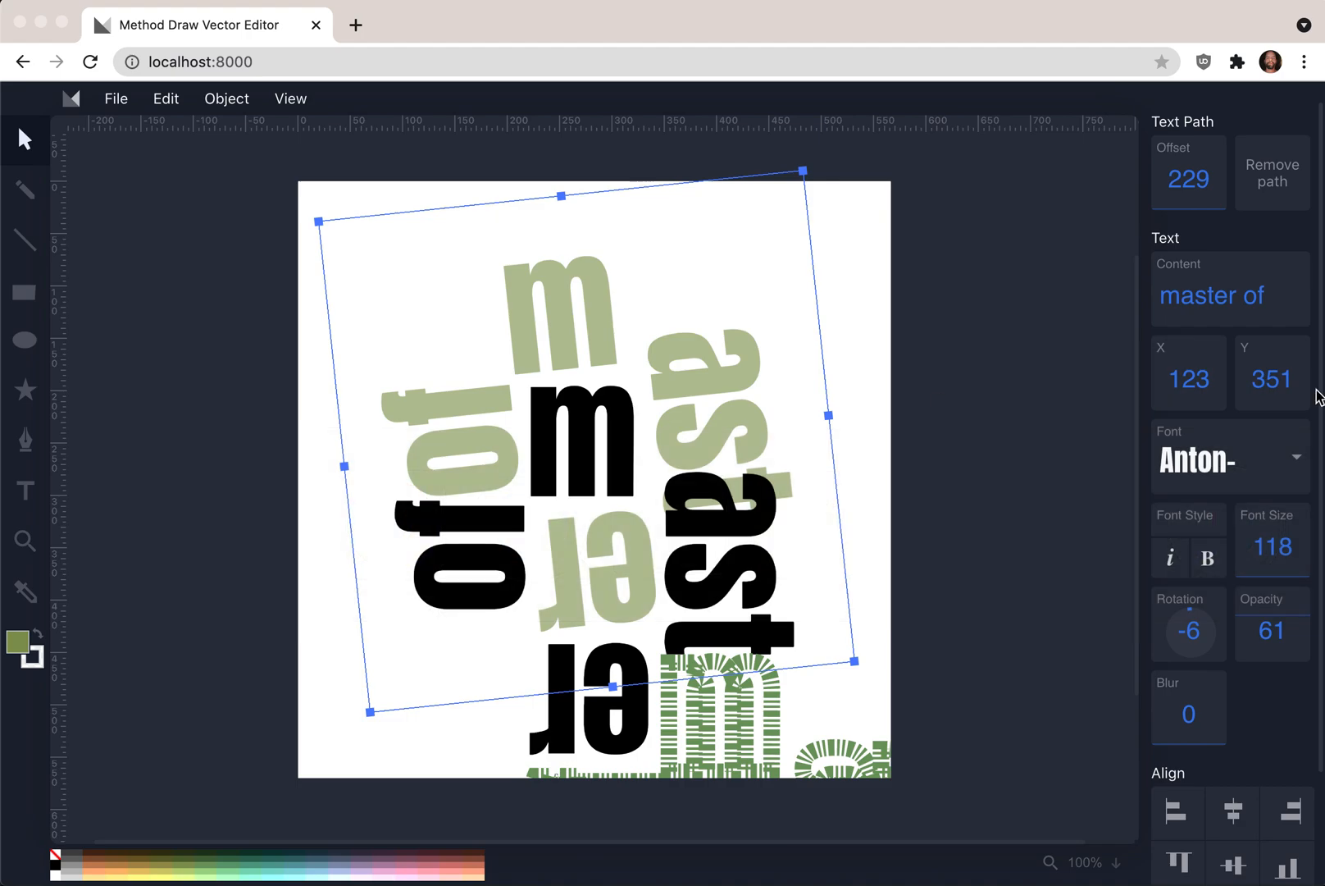
{"action": "key", "text": "super+alt+i"}
{"action": "left_click", "coordinate": [876, 92]}
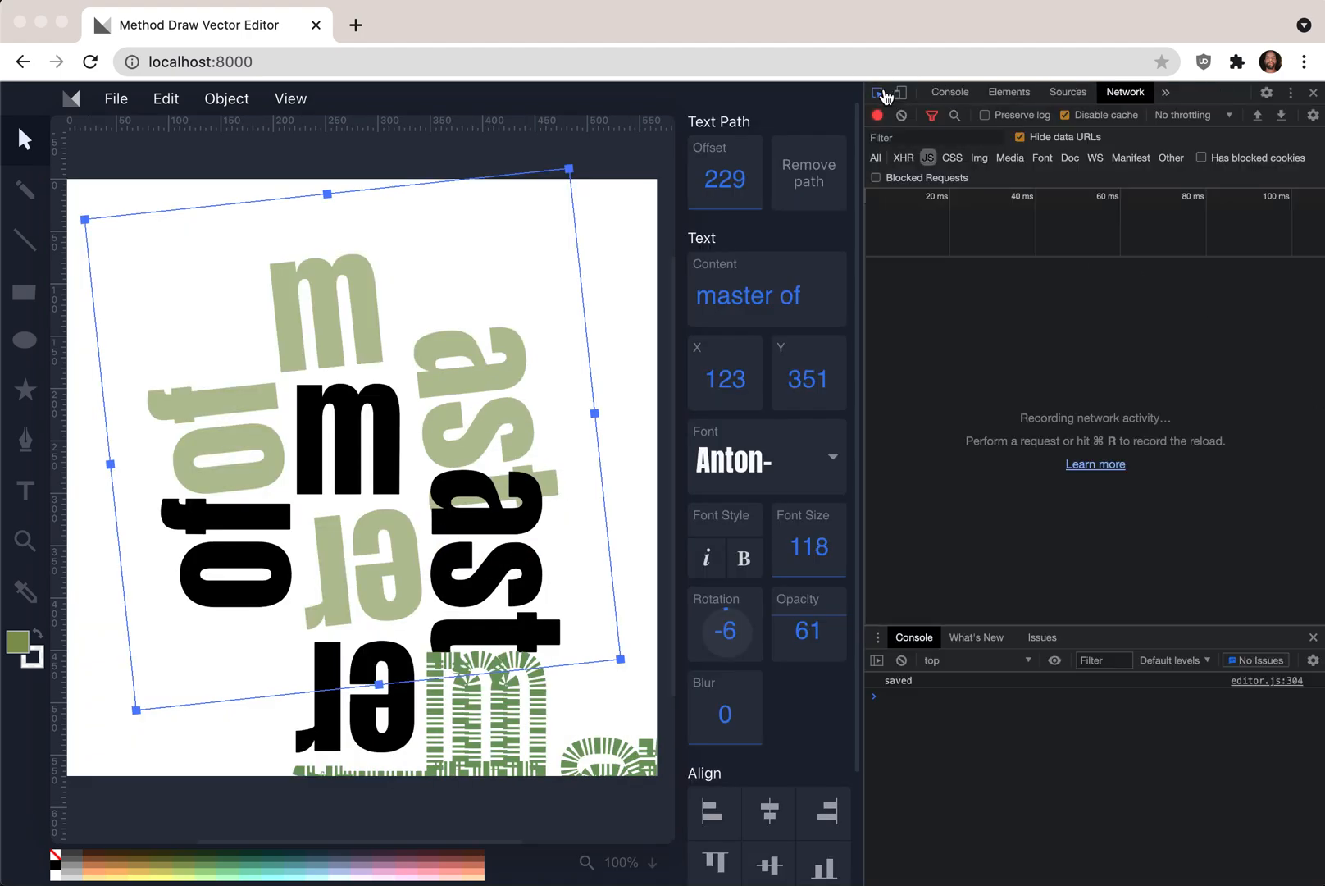
{"action": "left_click", "coordinate": [725, 654]}
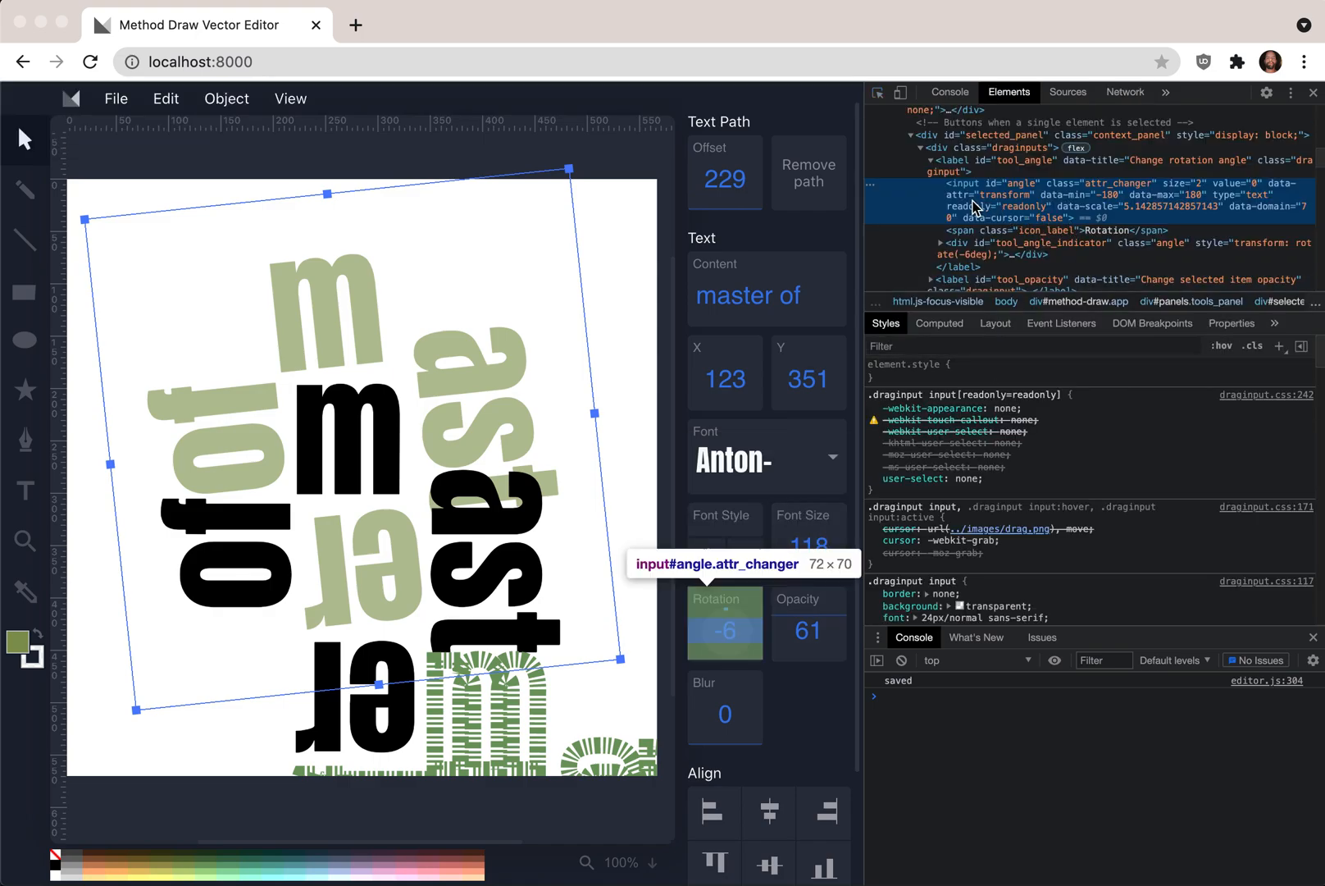
{"action": "left_click", "coordinate": [968, 249]}
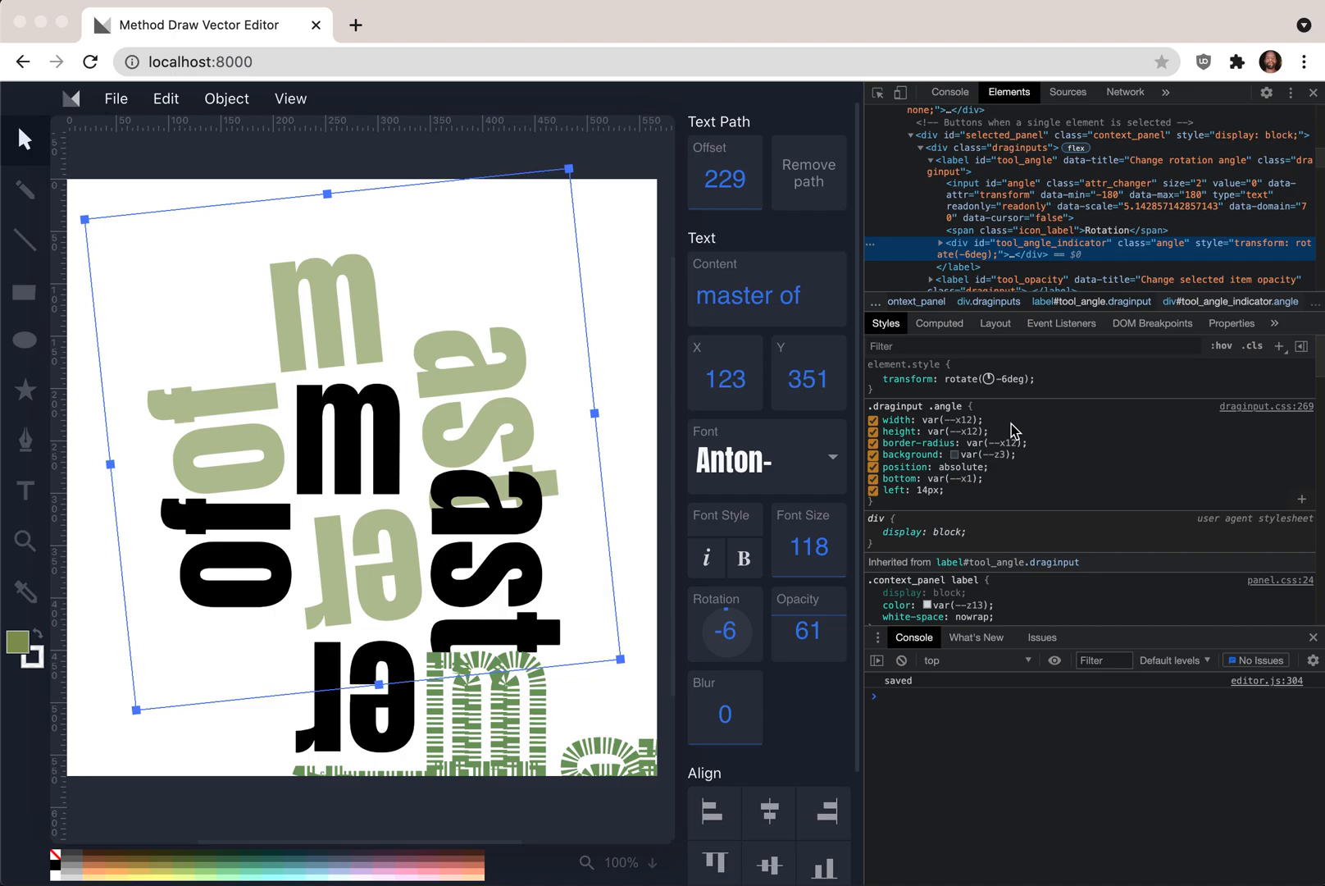
- Find the .angle rule in draginput.css
{"action": "key", "text": "super+Tab"}
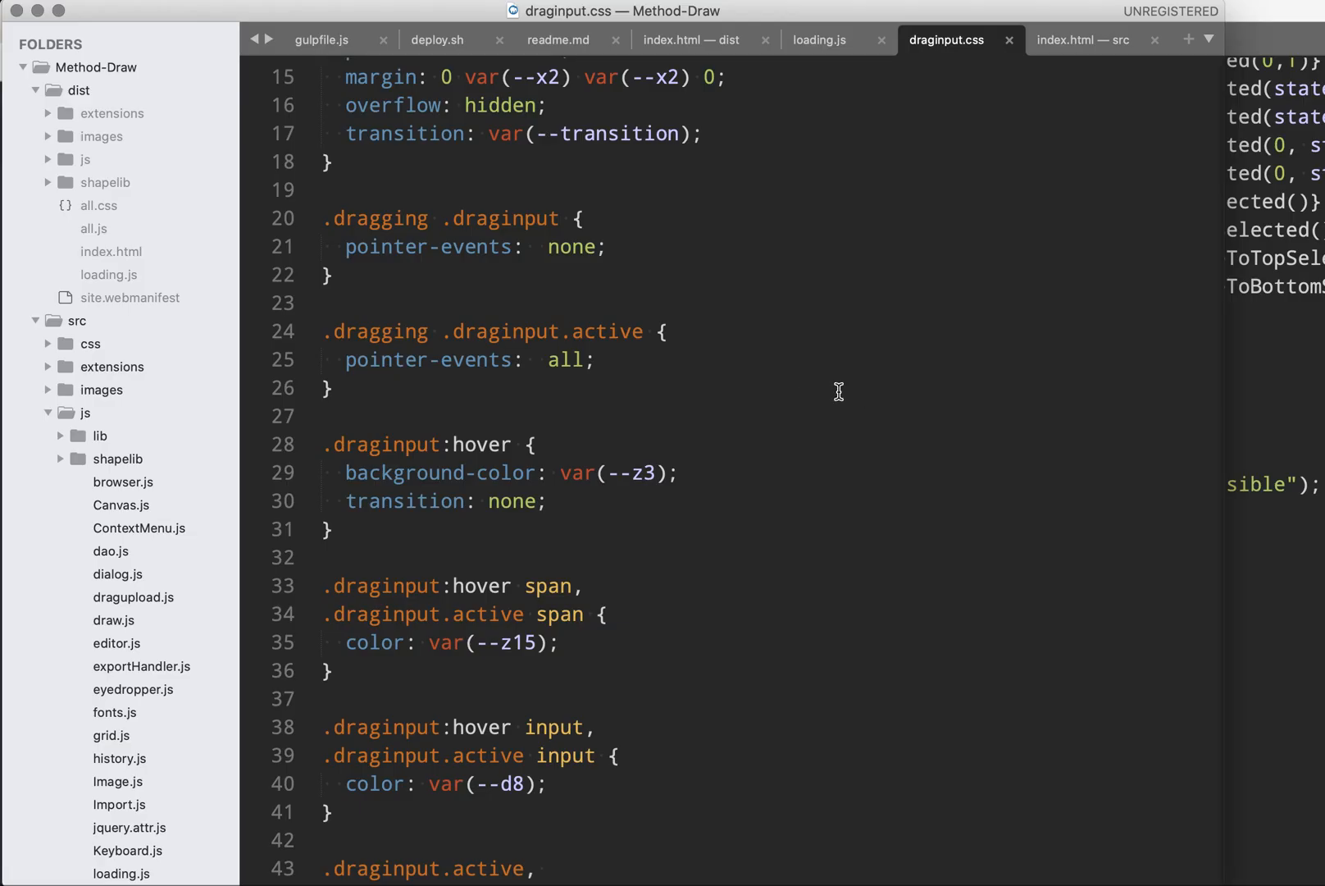
{"action": "key", "text": "super+f"}
{"action": "type", "text": ".angle"}
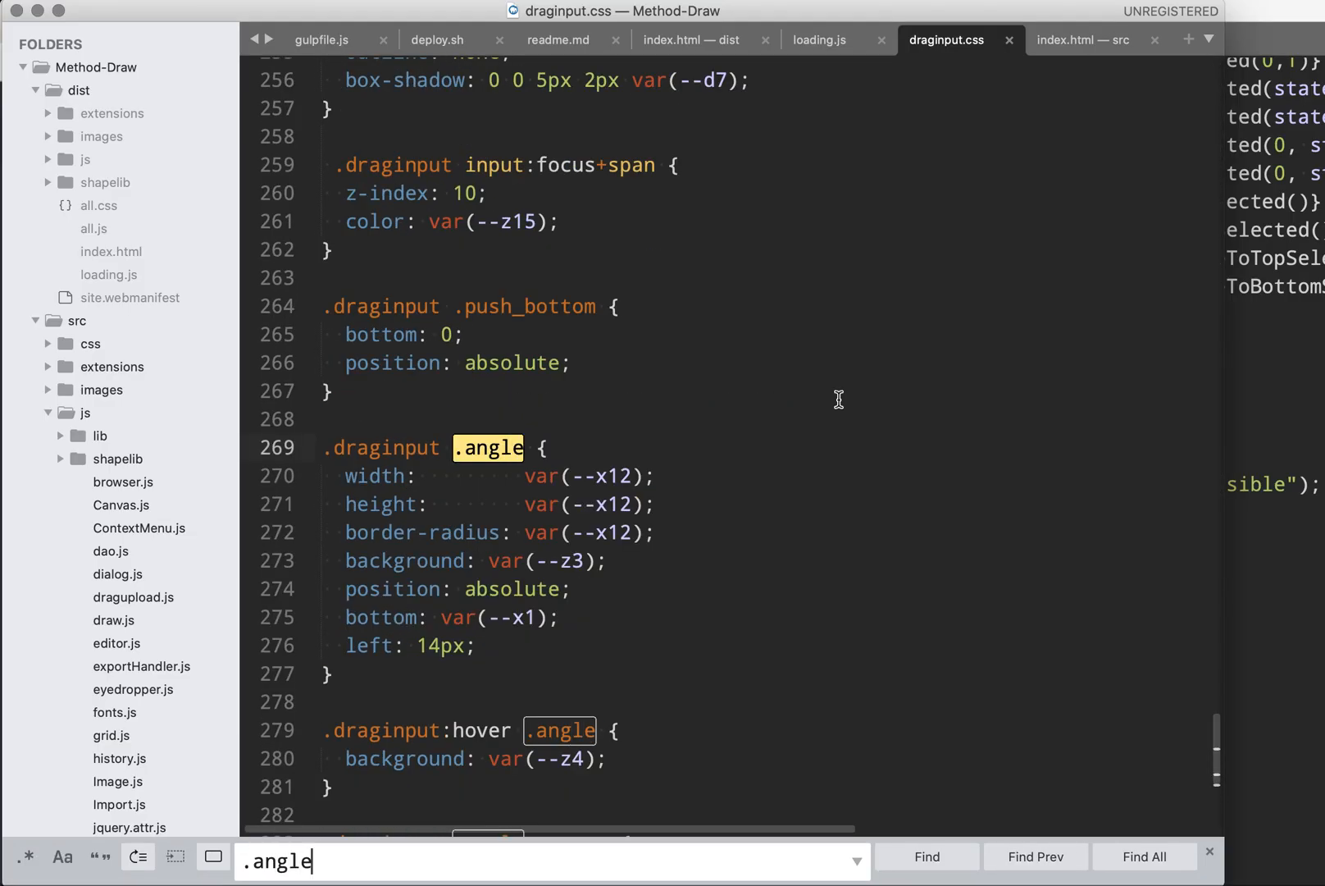
{"action": "left_click", "coordinate": [419, 661]}
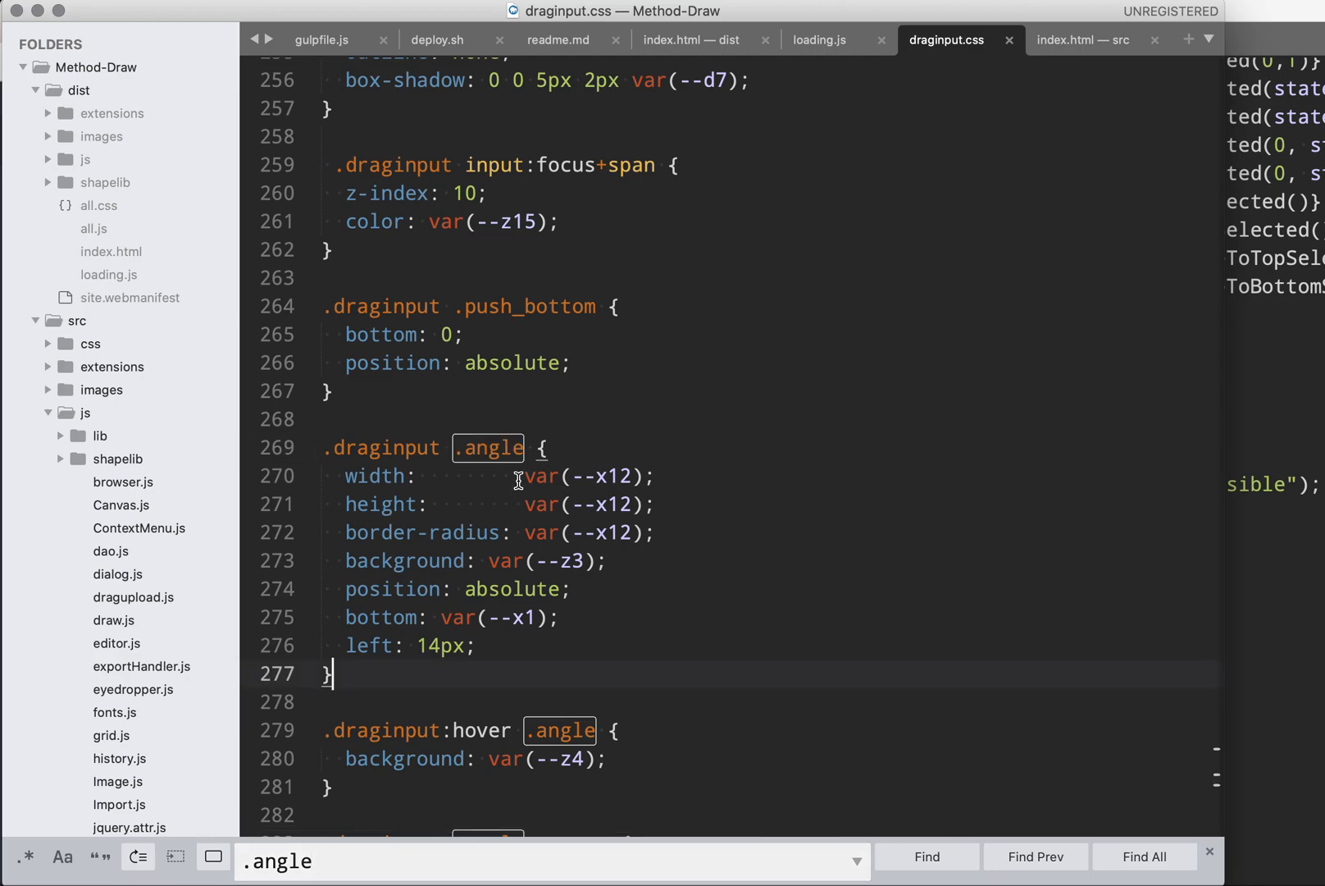
- Remove the extra alignment spaces after width: and height: in the .draginput .angle rule
{"action": "double_click", "coordinate": [423, 479]}
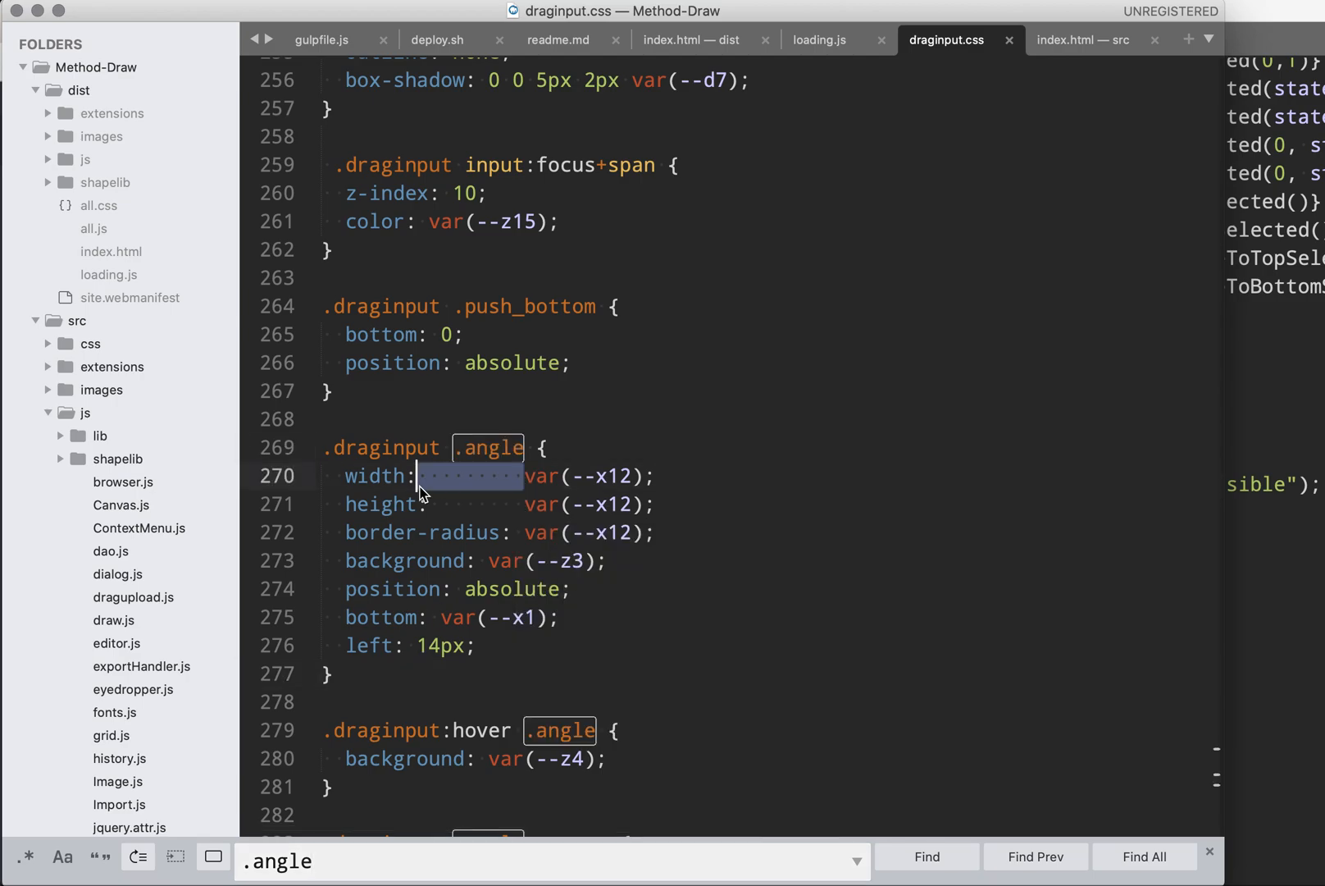
{"action": "left_click_drag", "start_coordinate": [429, 505], "coordinate": [525, 505]}
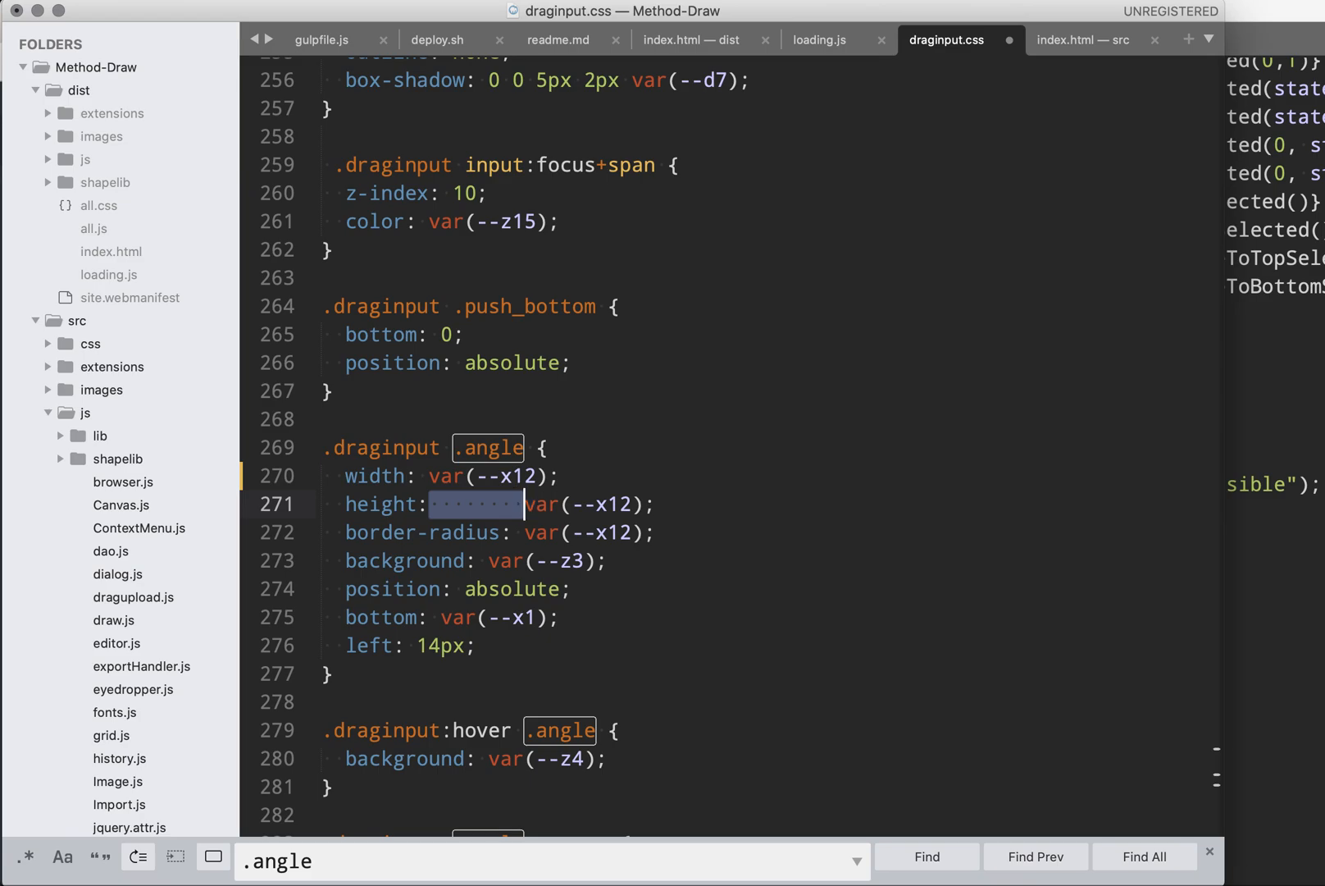
{"action": "left_click", "coordinate": [372, 666]}
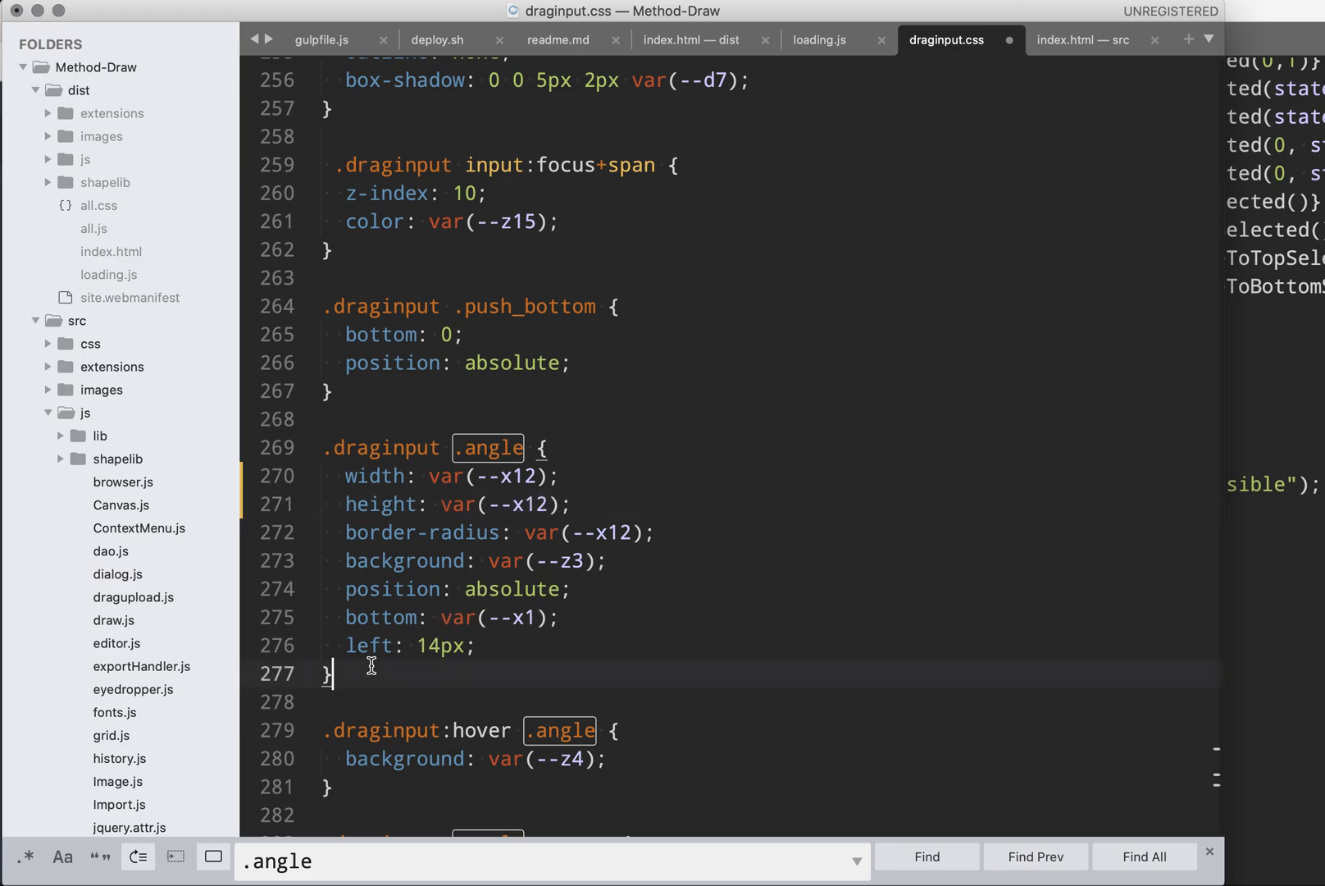
- Add a new rule below the .angle rule with the selector body.dragging .draginput .angle {
{"action": "key", "text": "Return"}
{"action": "key", "text": "Return"}
{"action": "key", "text": "BackSpace"}
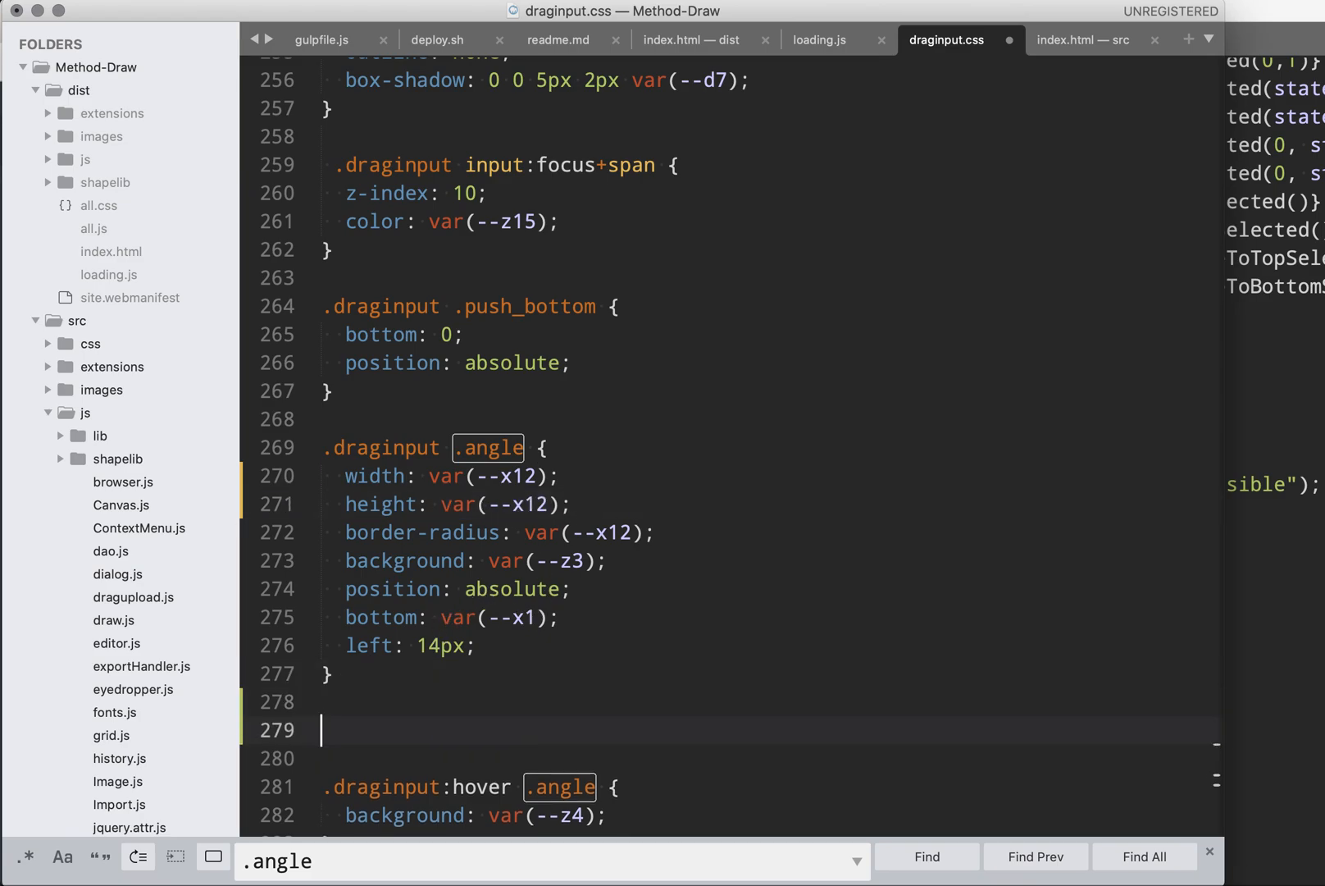
{"action": "type", "text": "body.dragging"}
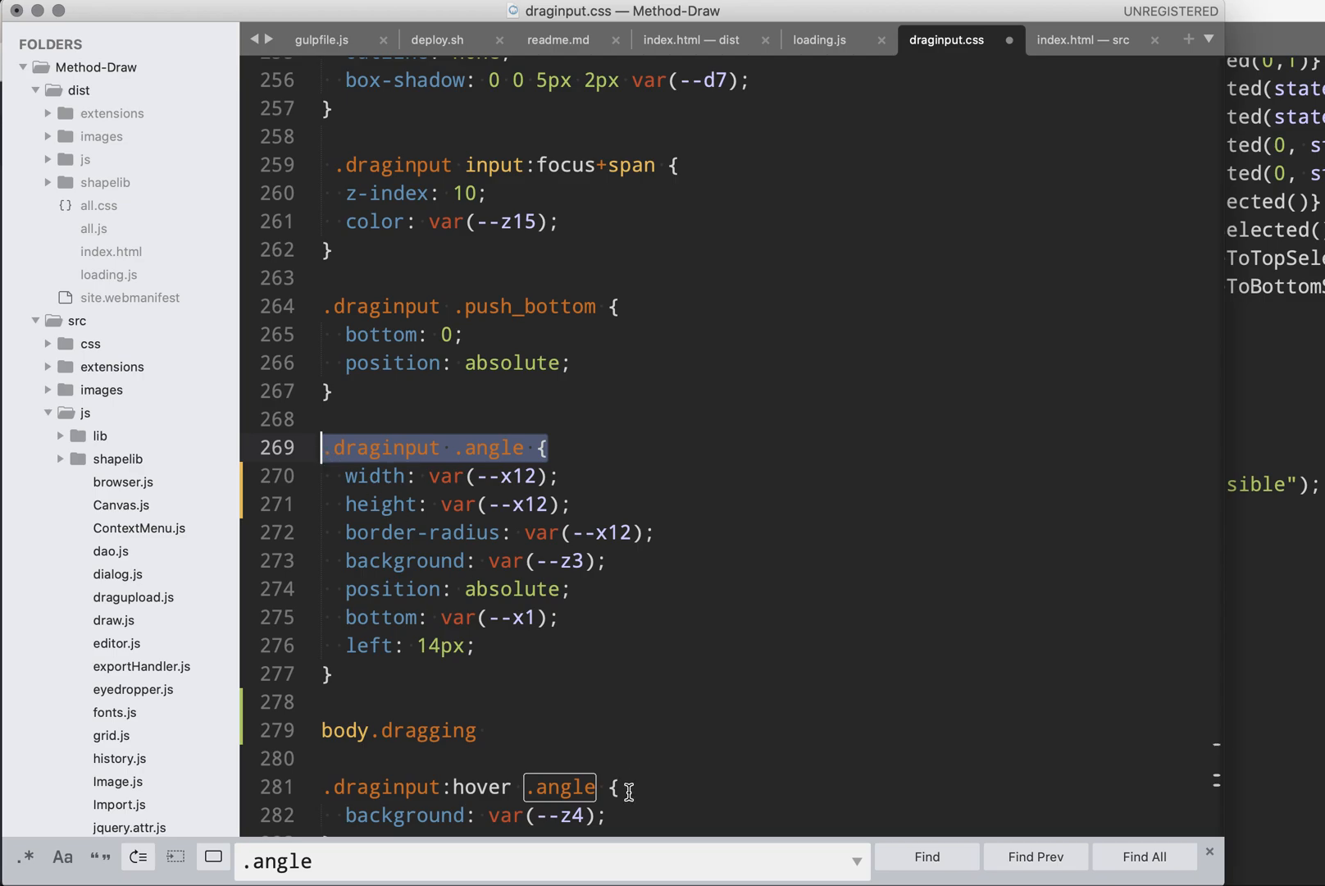
{"action": "type", "text": ".draginput .angle {"}
- Change the background property in the .draginput .angle rule to background-color
{"action": "left_click", "coordinate": [464, 560]}
{"action": "type", "text": "-"}
{"action": "key", "text": "Return"}
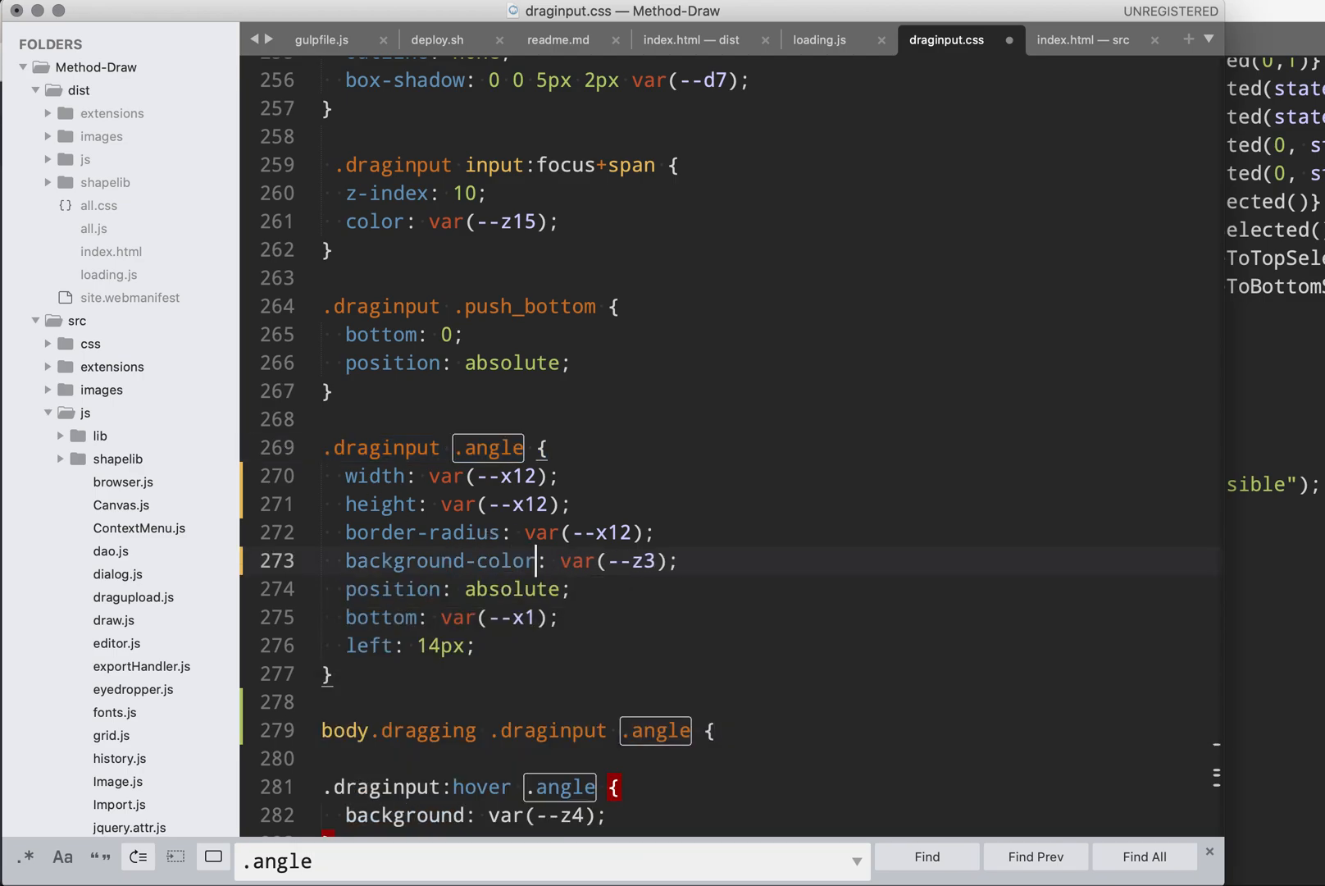
- Copy the var(--z3) value into the new body.dragging .draginput .angle rule
{"action": "left_click_drag", "start_coordinate": [560, 565], "coordinate": [695, 568]}
{"action": "key", "text": "ctrl+c"}
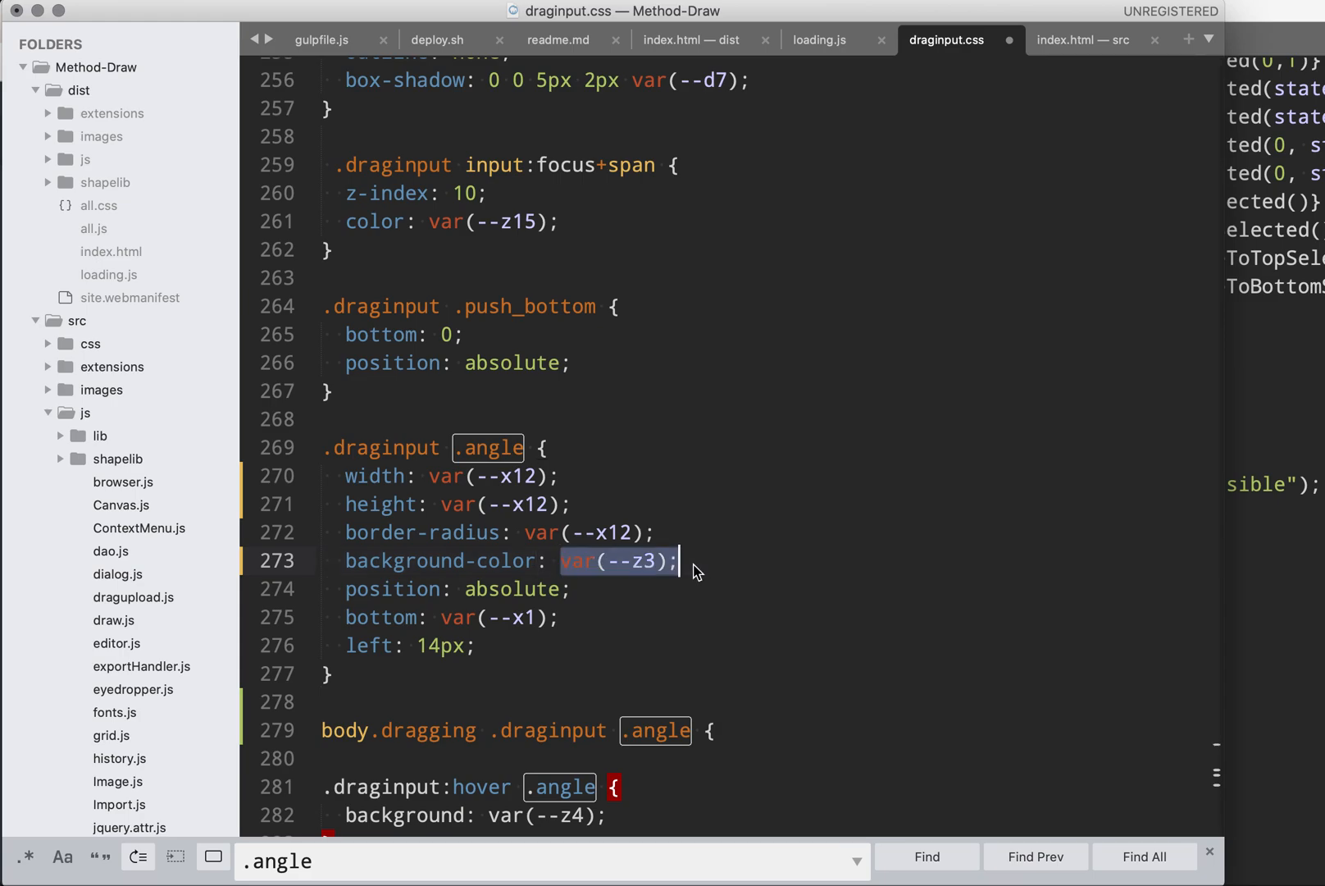
{"action": "left_click", "coordinate": [727, 731]}
{"action": "key", "text": "Return"}
{"action": "key", "text": "ctrl+v"}
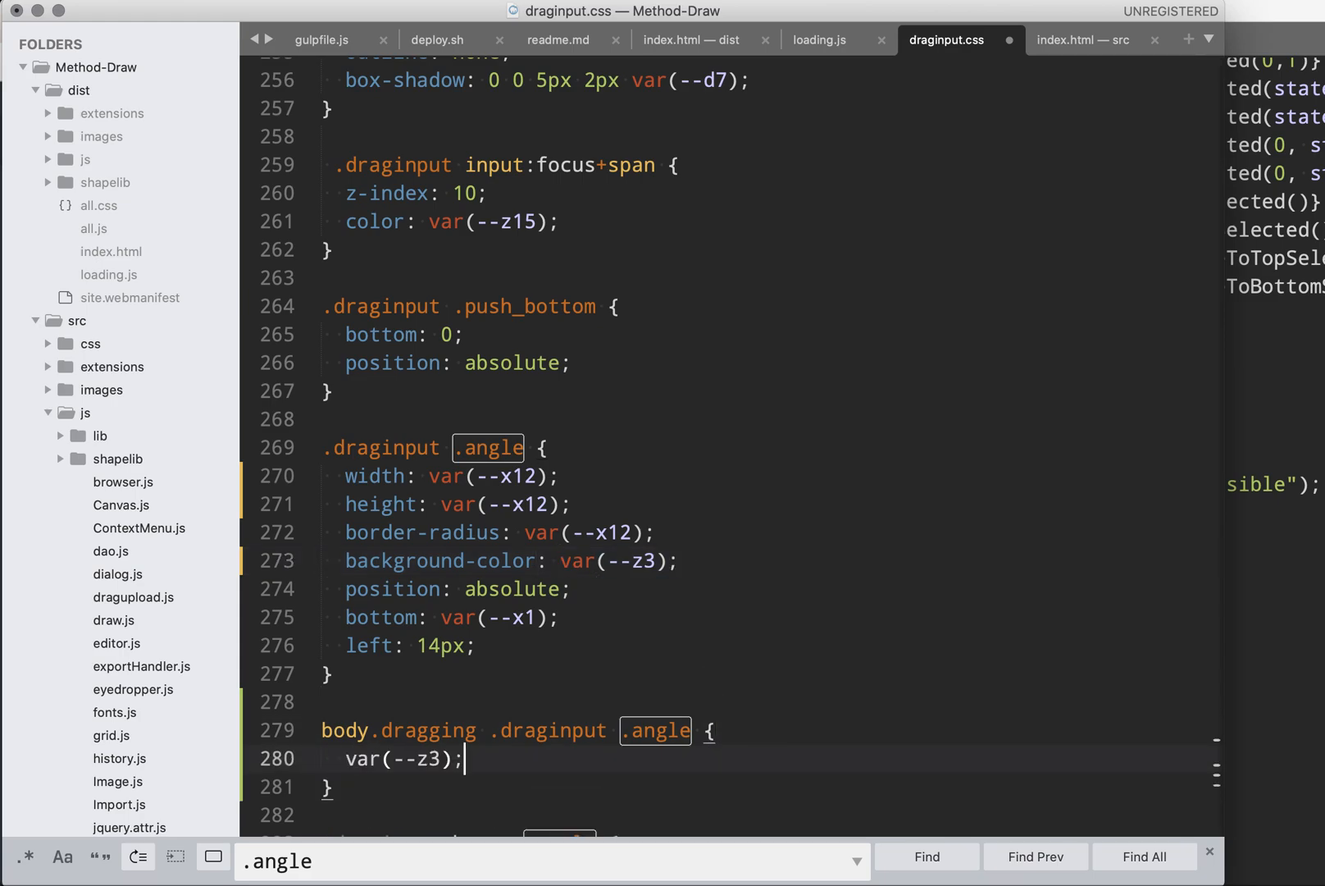
- Complete the declaration as background-color: var(--z1) and save draginput.css
{"action": "left_click", "coordinate": [345, 758]}
{"action": "type", "text": "background-c"}
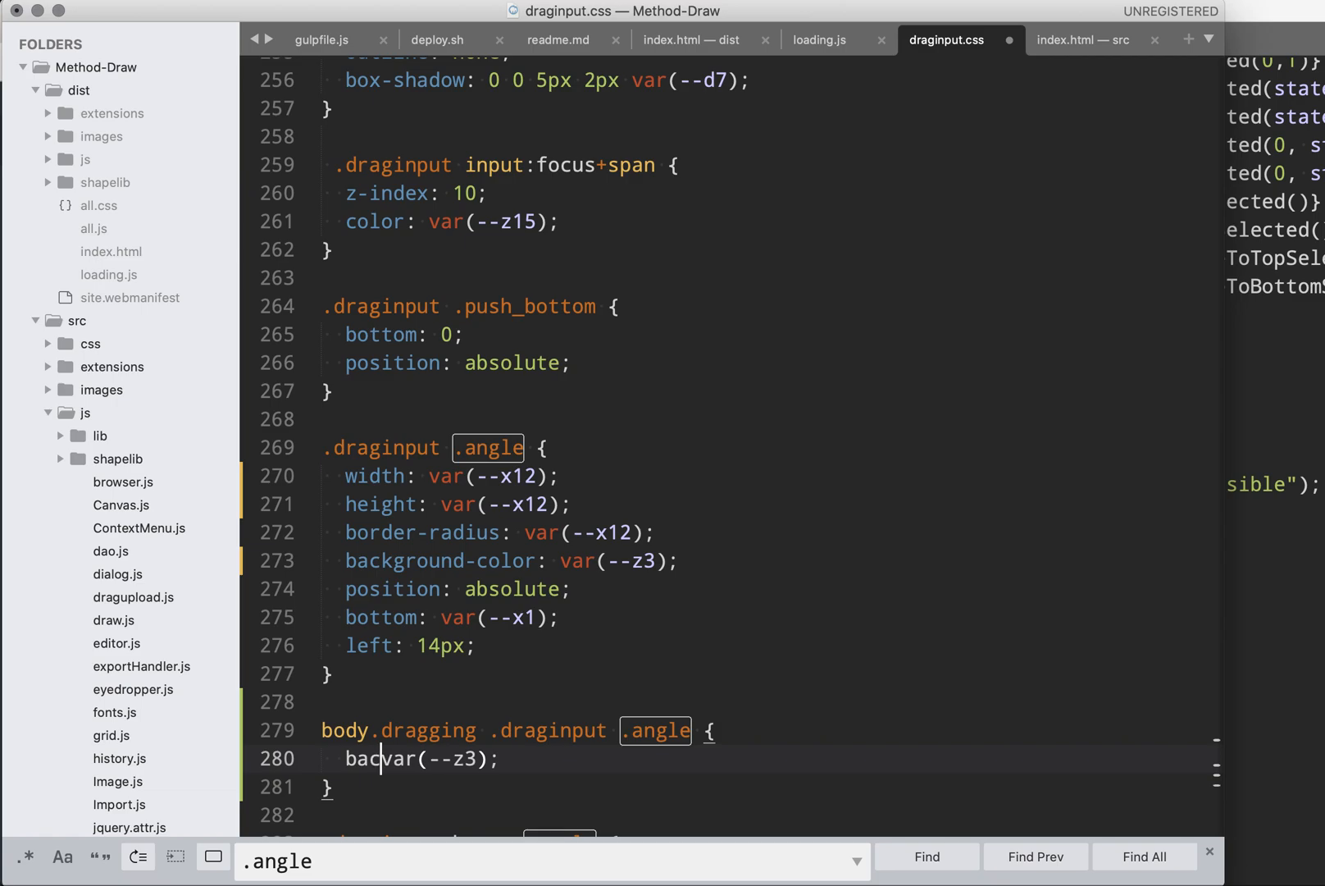
{"action": "type", "text": "olor:"}
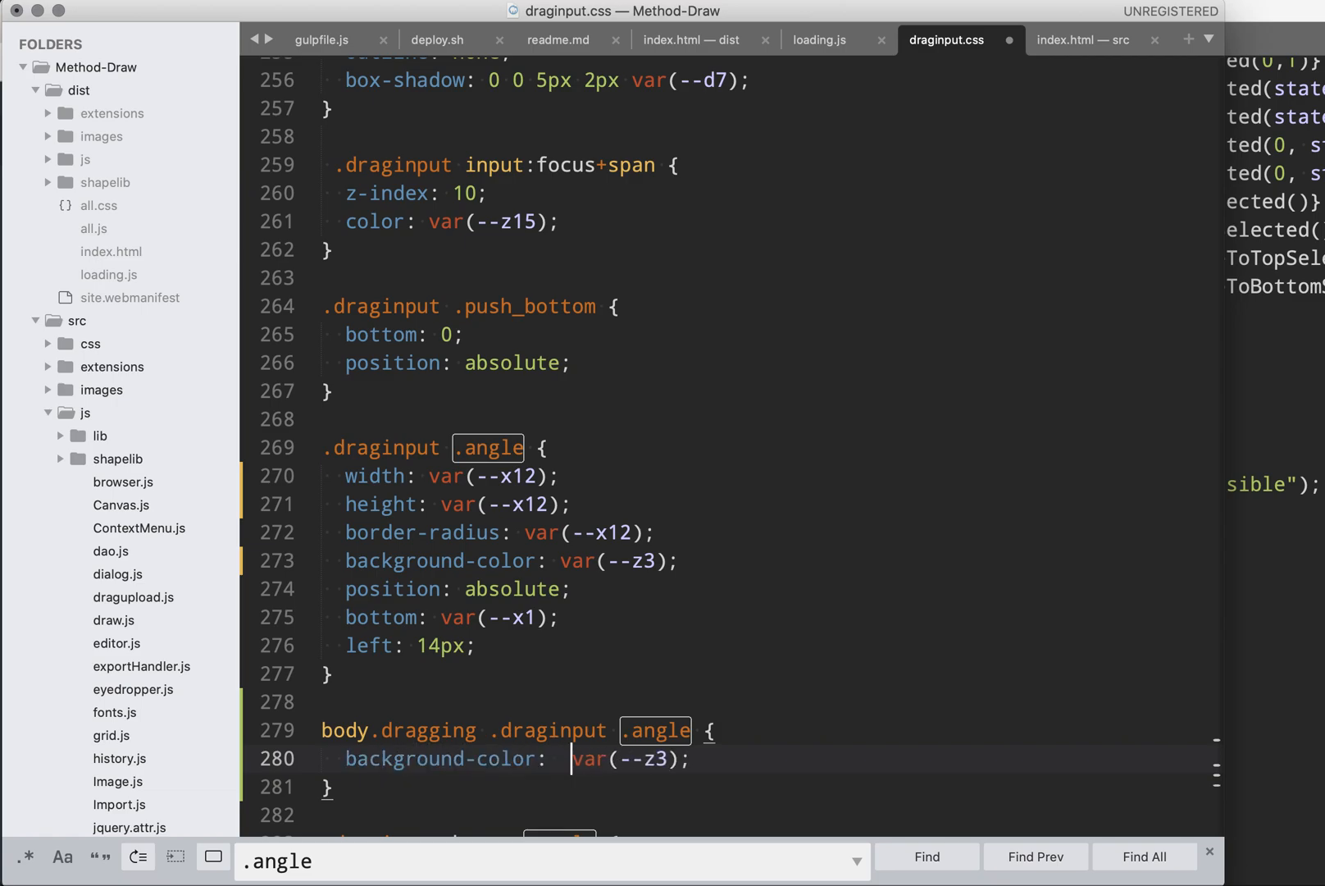
{"action": "key", "text": "Right"}
{"action": "key", "text": "Right"}
{"action": "key", "text": "Right"}
{"action": "key", "text": "Right"}
{"action": "key", "text": "shift+Right"}
{"action": "type", "text": "1"}
{"action": "key", "text": "super+s"}
- Switch to the browser and reload the Method Draw editor
{"action": "left_click", "coordinate": [683, 763]}
{"action": "key", "text": "super+Tab"}
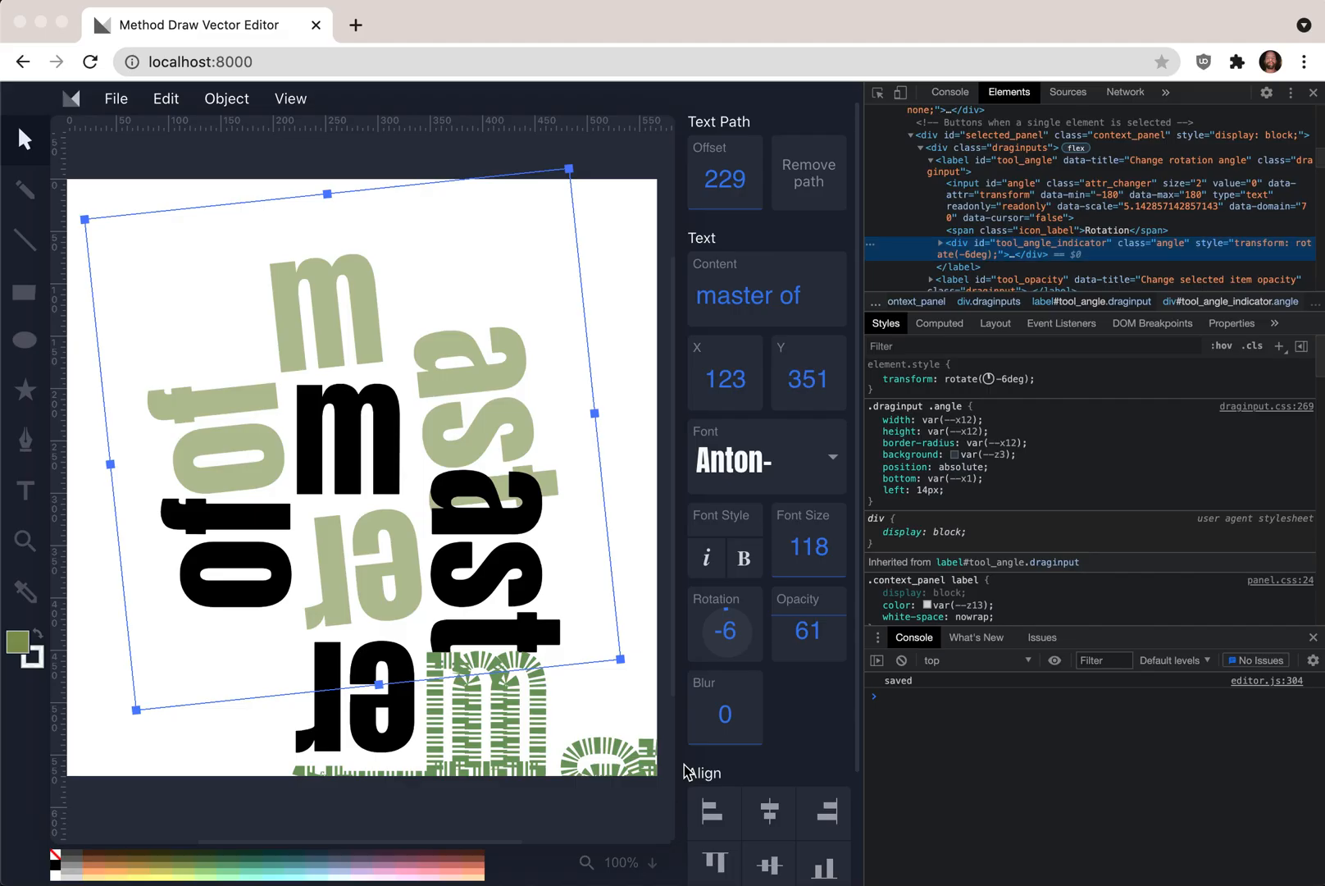
{"action": "key", "text": "super+r"}
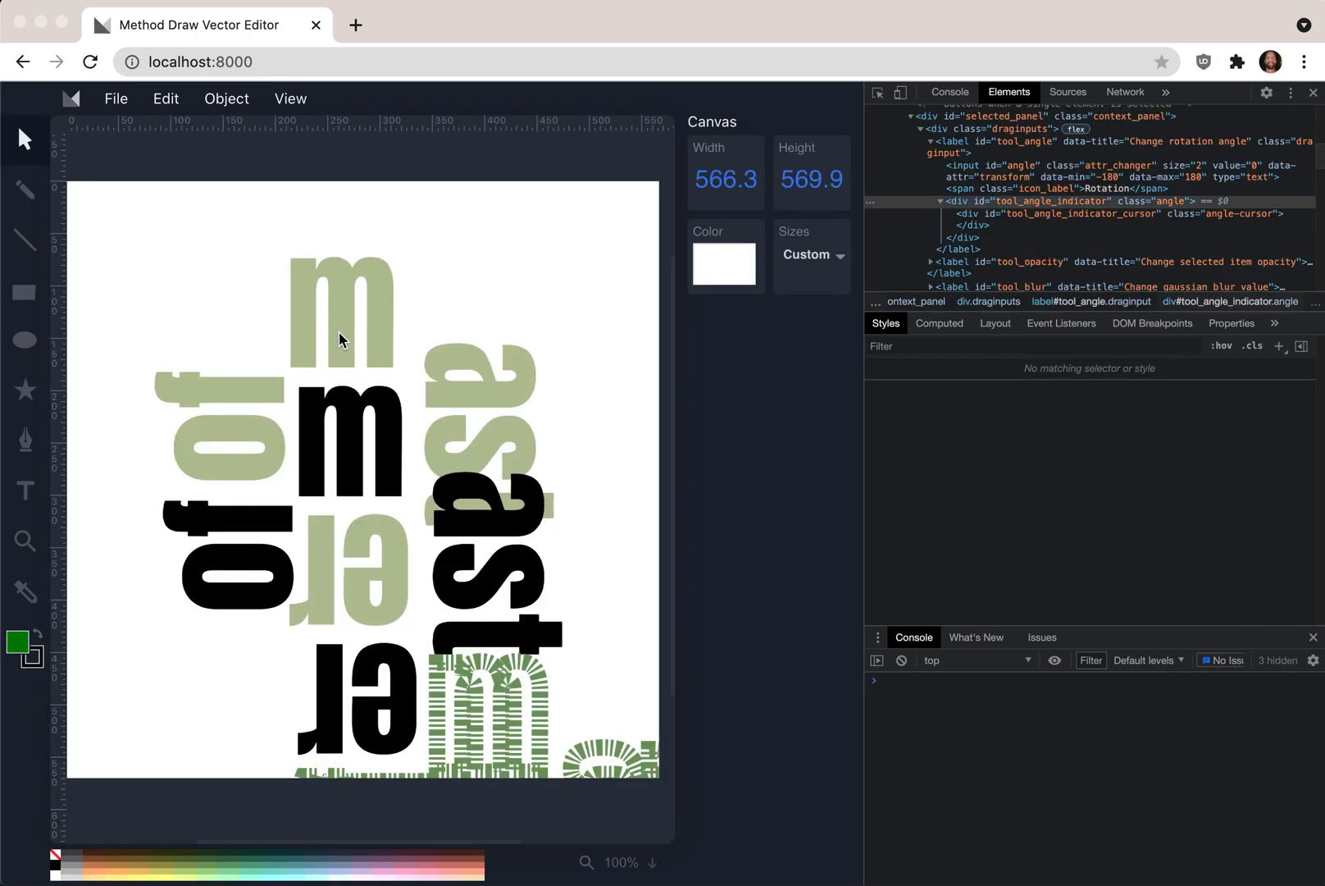
- Select the "master of" text and drag its rotation control to about -15 to test the dragging style
{"action": "left_click", "coordinate": [372, 354]}
{"action": "left_click", "coordinate": [721, 628]}
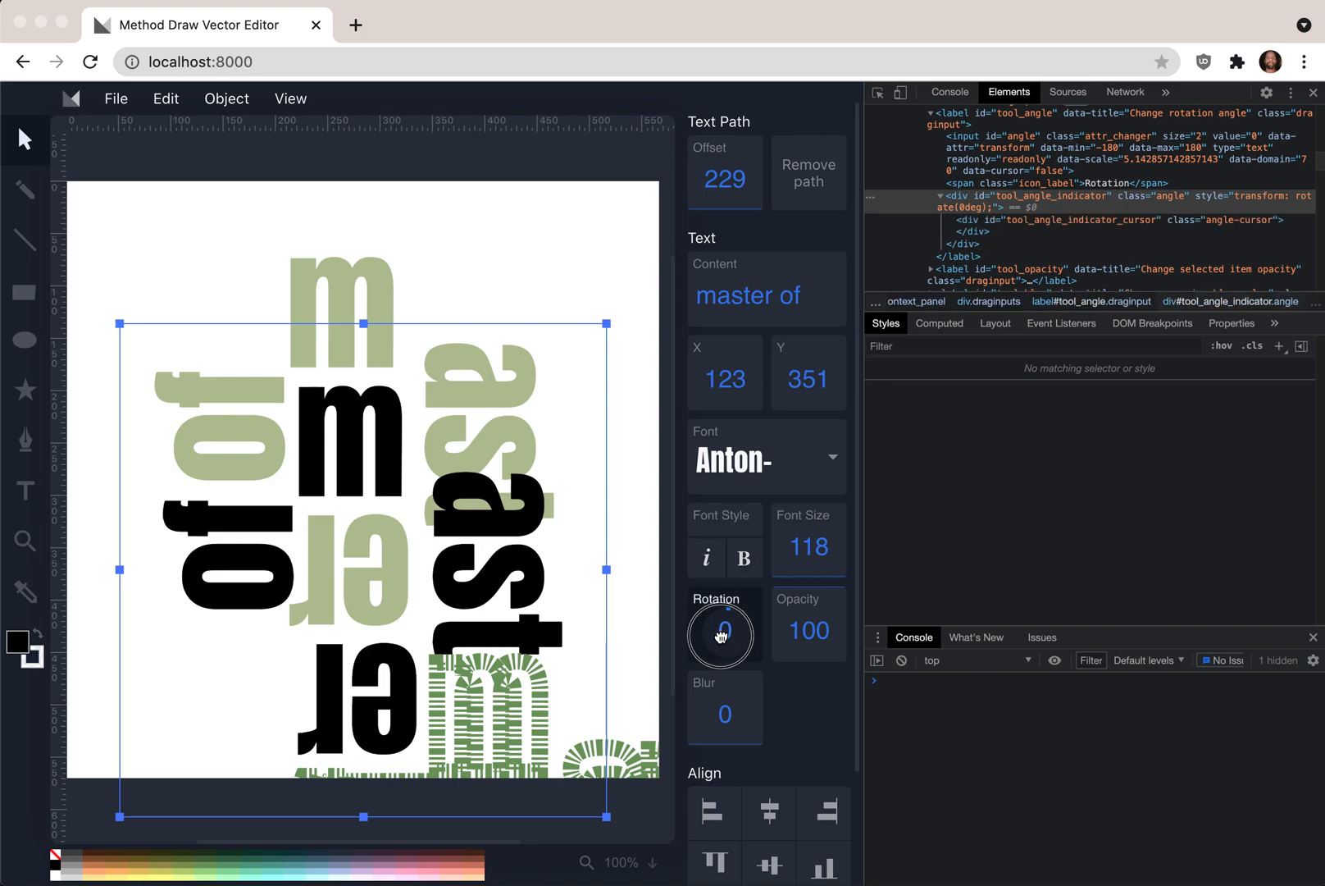
{"action": "left_click_drag", "start_coordinate": [721, 629], "coordinate": [720, 629]}
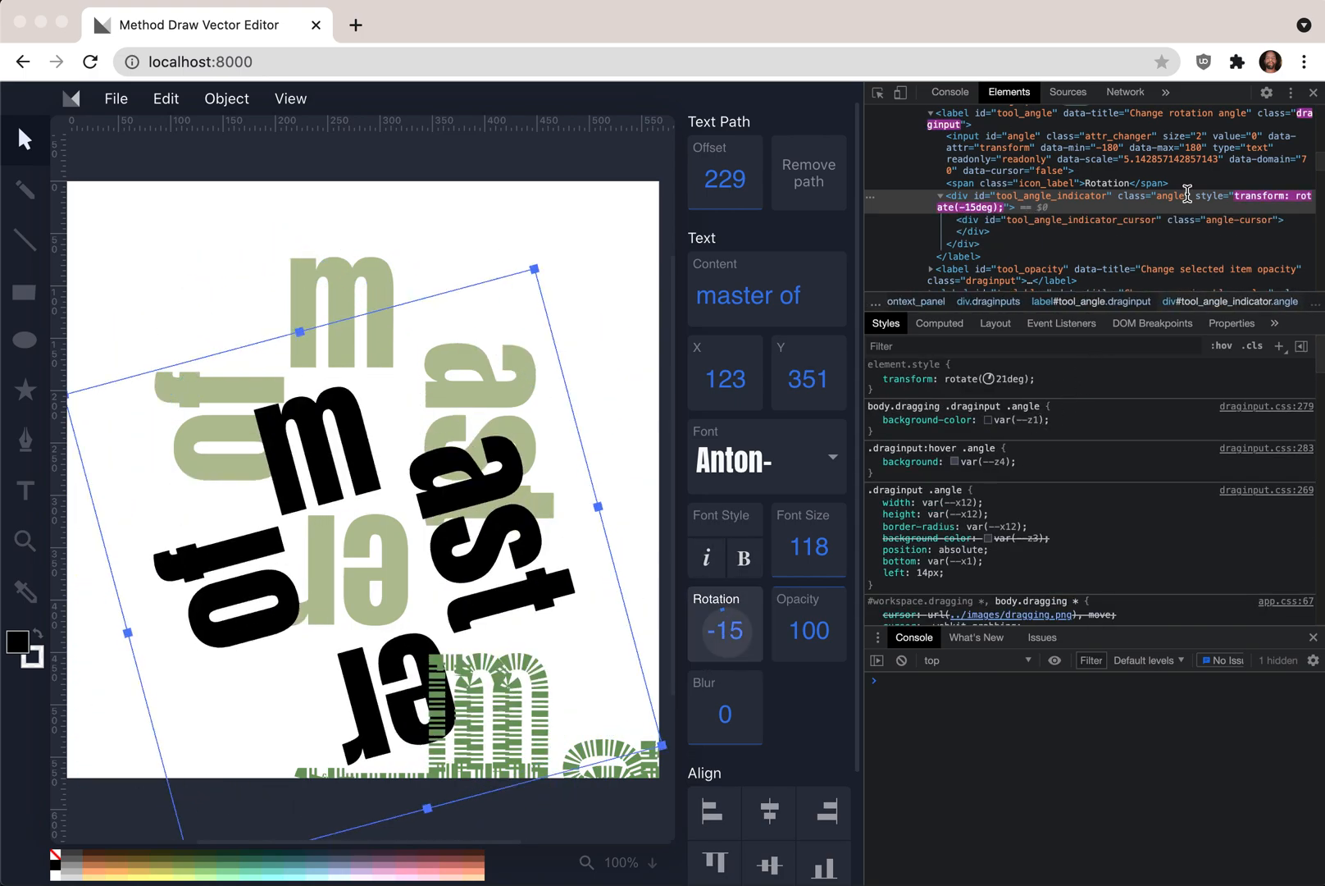